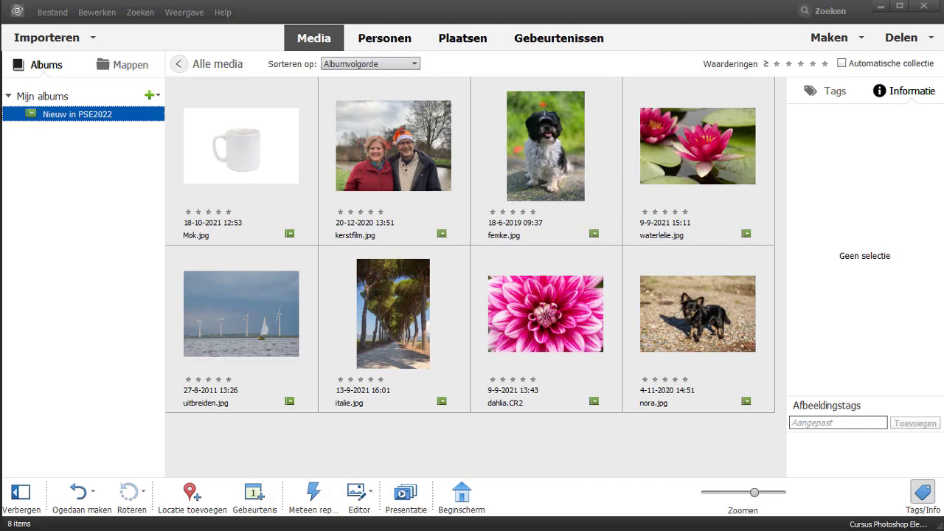
Send kerstfilm.jpg to the Editor and start the Verbeteren > Bewegende overlays workspace.
{"action": "left_click", "coordinate": [405, 150]}
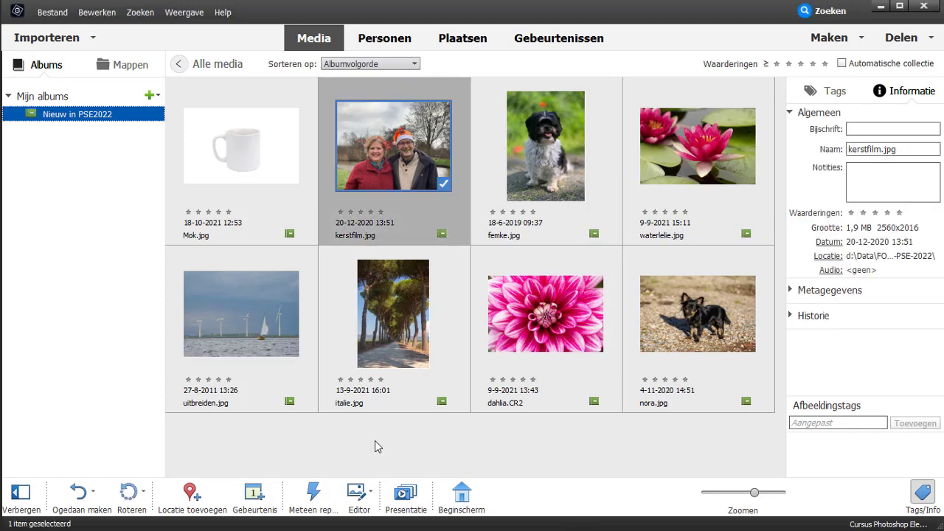
{"action": "left_click", "coordinate": [356, 492]}
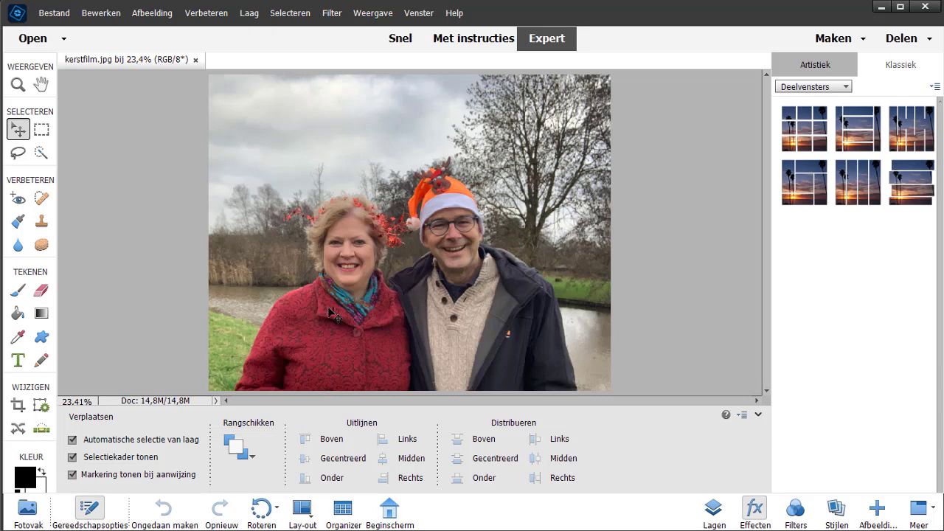
{"action": "left_click", "coordinate": [214, 15]}
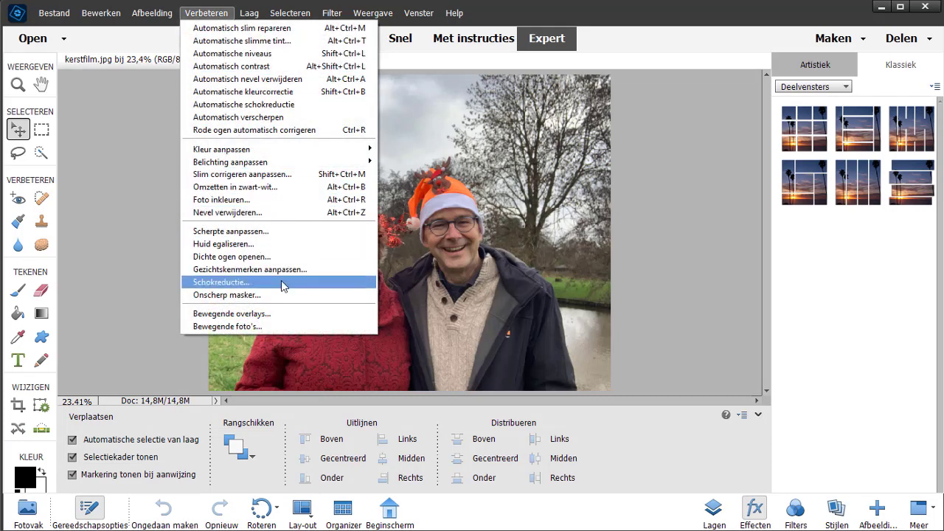
{"action": "left_click", "coordinate": [286, 313]}
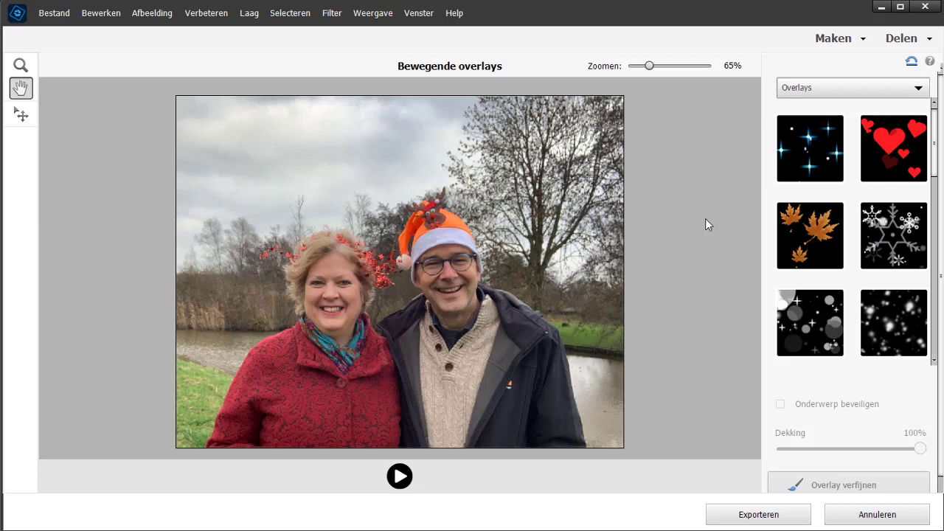
Keep the Overlays category and apply the red hearts overlay at 100% opacity.
{"action": "left_click", "coordinate": [848, 87]}
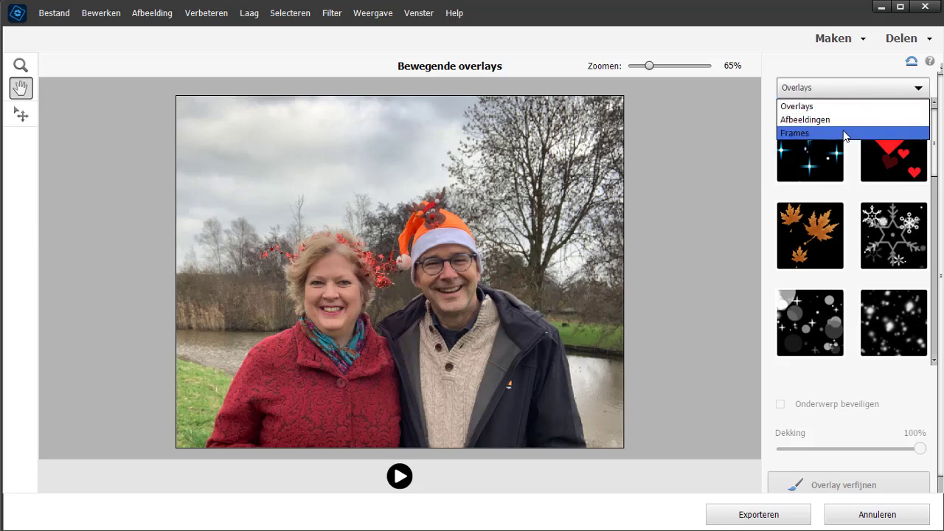
{"action": "left_click", "coordinate": [843, 107]}
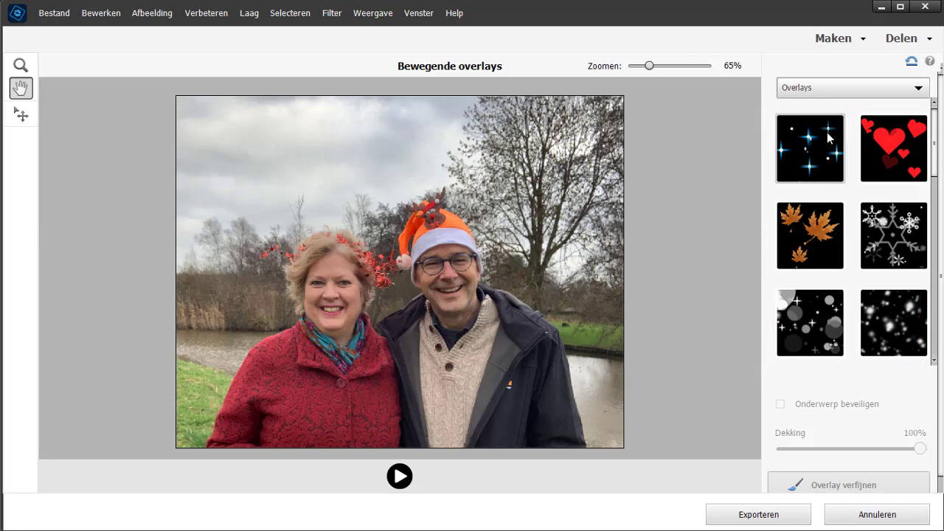
{"action": "left_click_drag", "start_coordinate": [934, 148], "coordinate": [934, 310]}
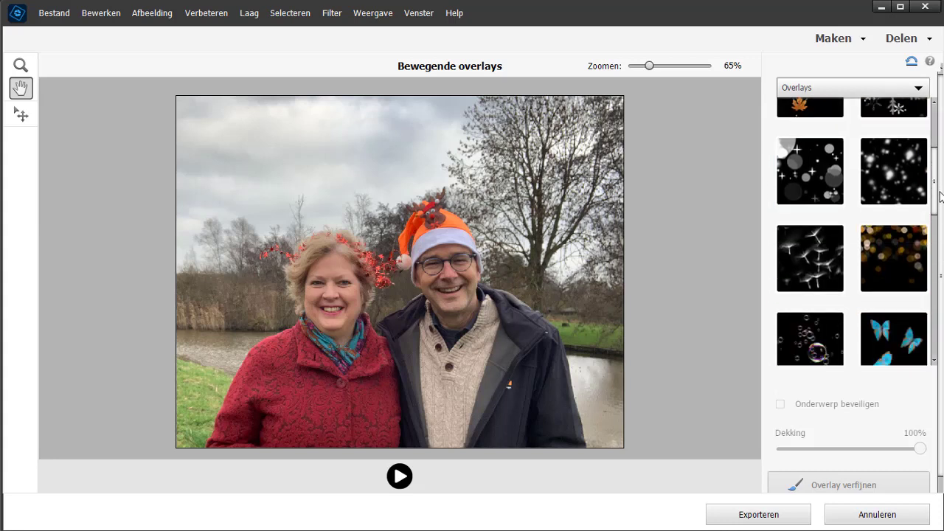
{"action": "scroll", "coordinate": [852, 228], "scroll_direction": "up", "scroll_amount": 5}
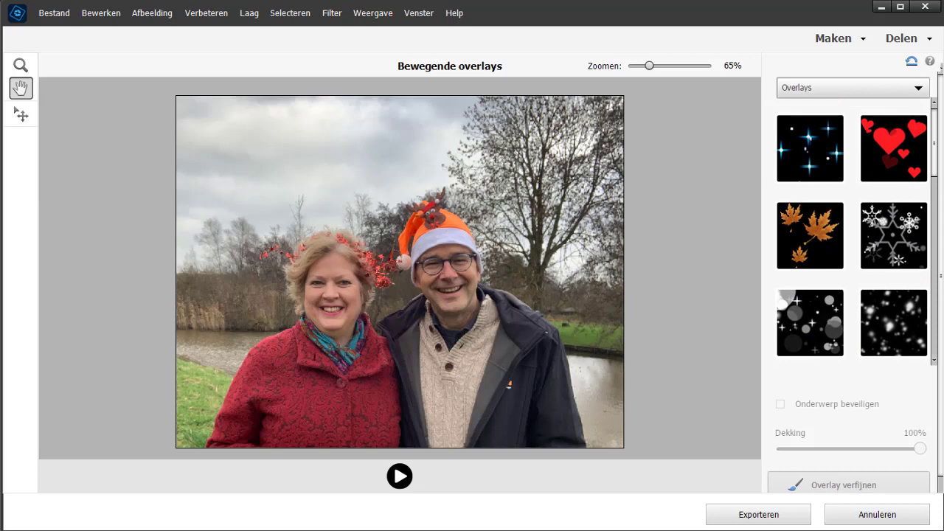
{"action": "left_click", "coordinate": [895, 140]}
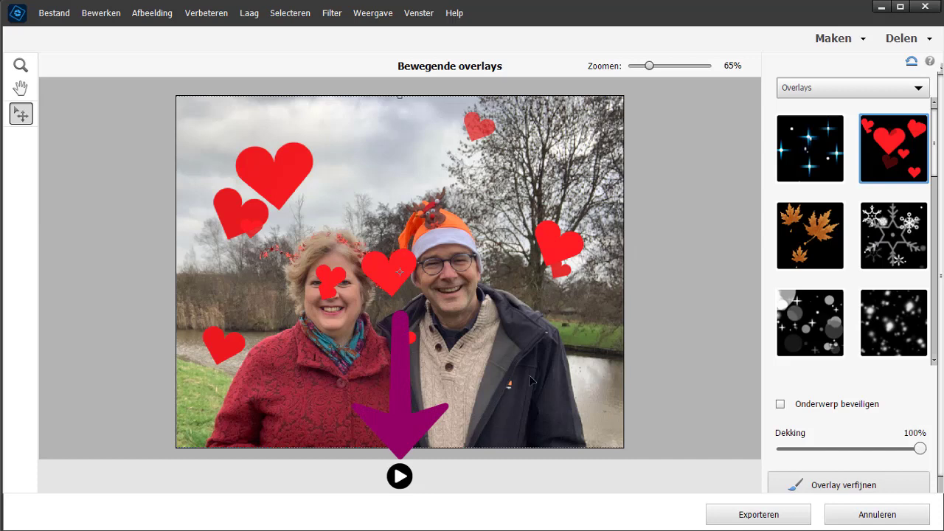
Preview the hearts animation with Onderwerp beveiligen ticked, then switch to the Afbeeldingen collection.
{"action": "left_click", "coordinate": [400, 475]}
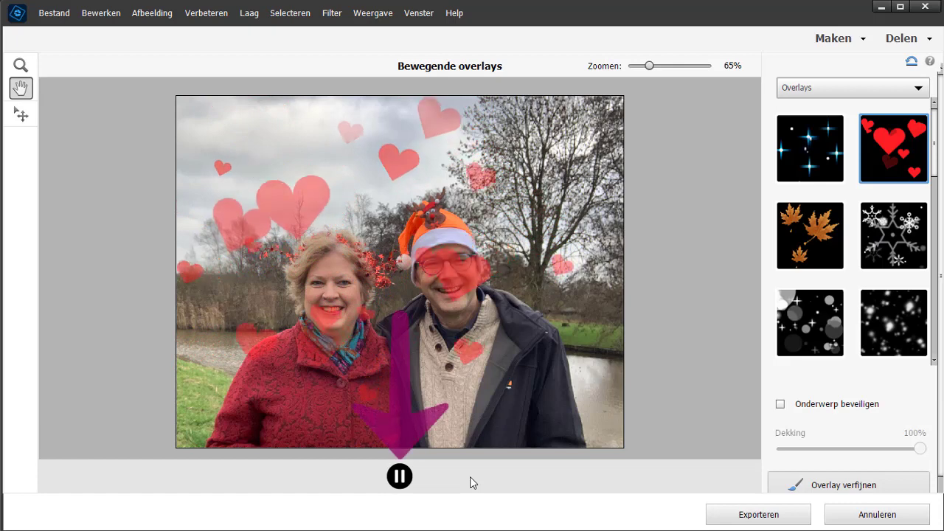
{"action": "left_click", "coordinate": [400, 477]}
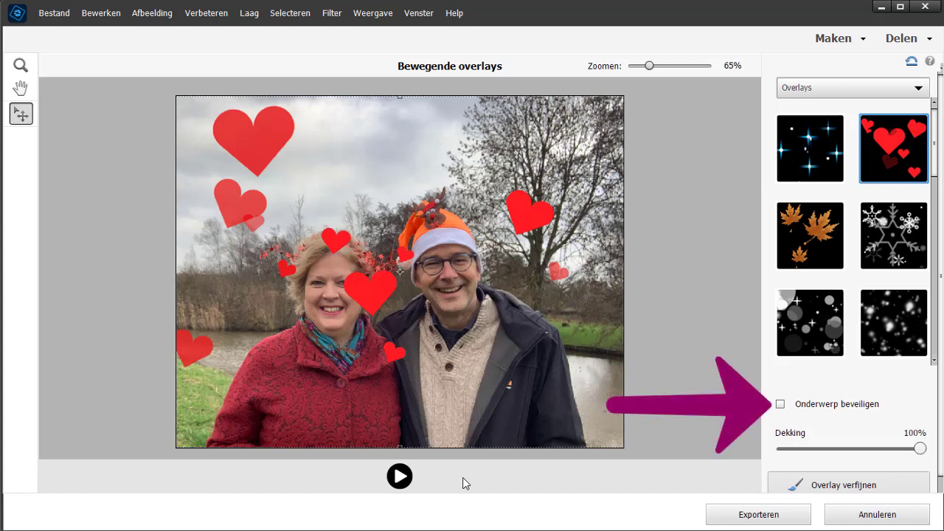
{"action": "left_click", "coordinate": [780, 405]}
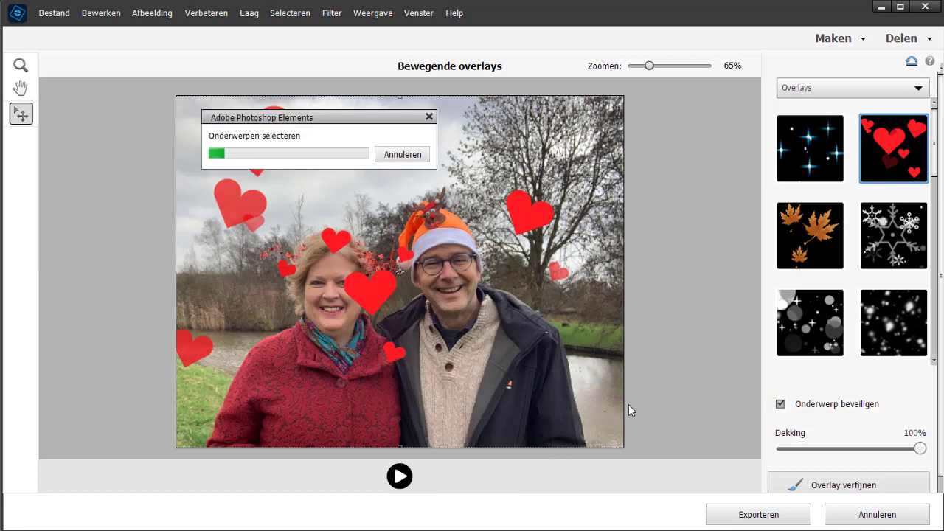
{"action": "left_click", "coordinate": [402, 476]}
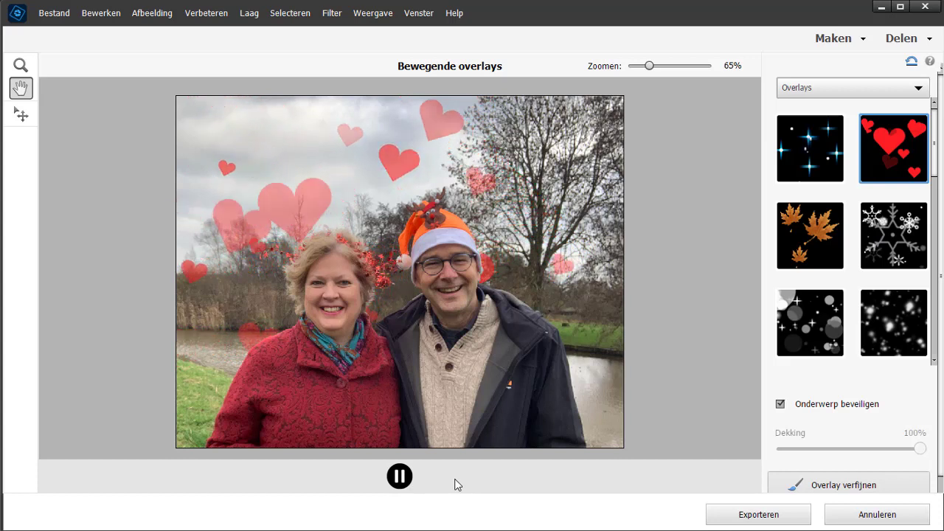
{"action": "left_click", "coordinate": [399, 476]}
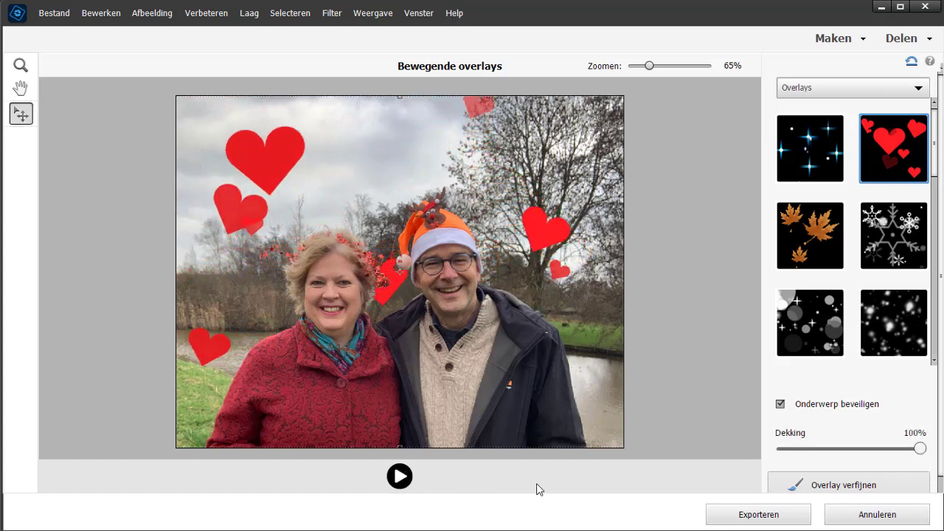
{"action": "left_click", "coordinate": [820, 92]}
{"action": "left_click", "coordinate": [806, 120]}
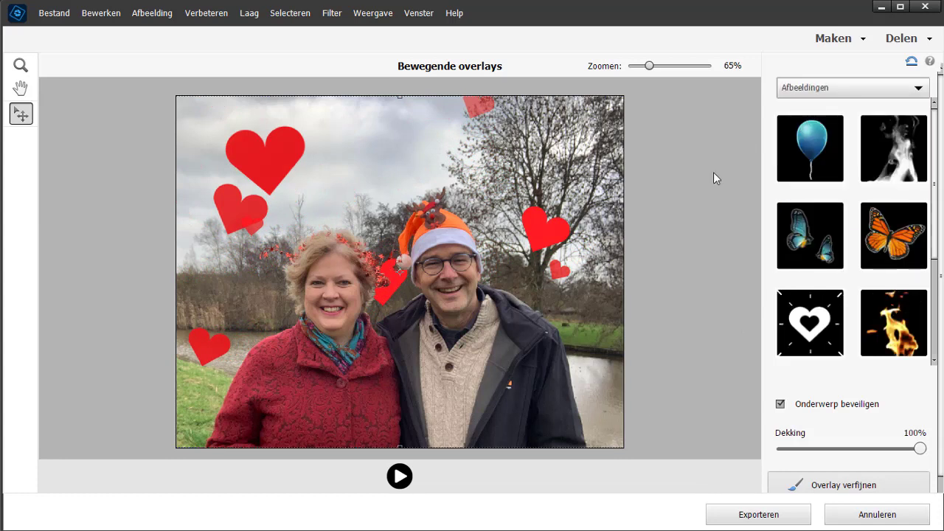
{"action": "left_click", "coordinate": [809, 334]}
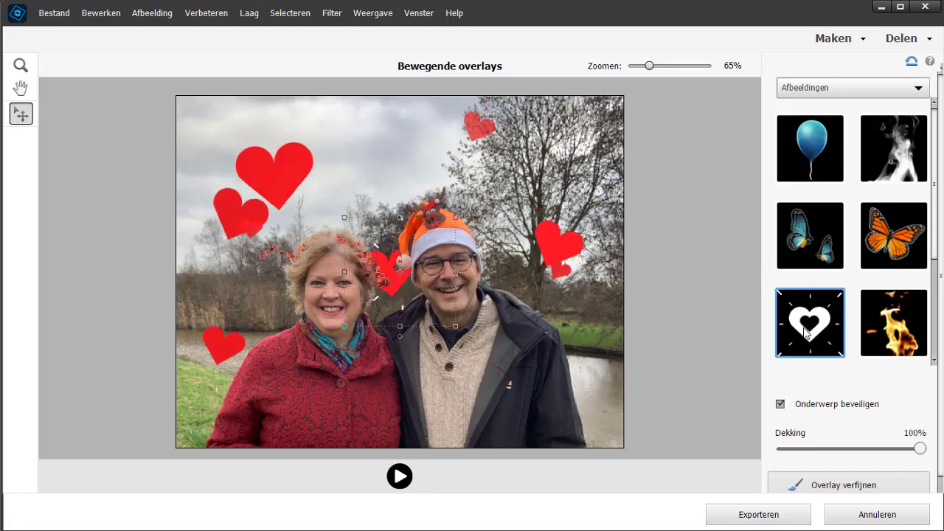
{"action": "left_click", "coordinate": [399, 475]}
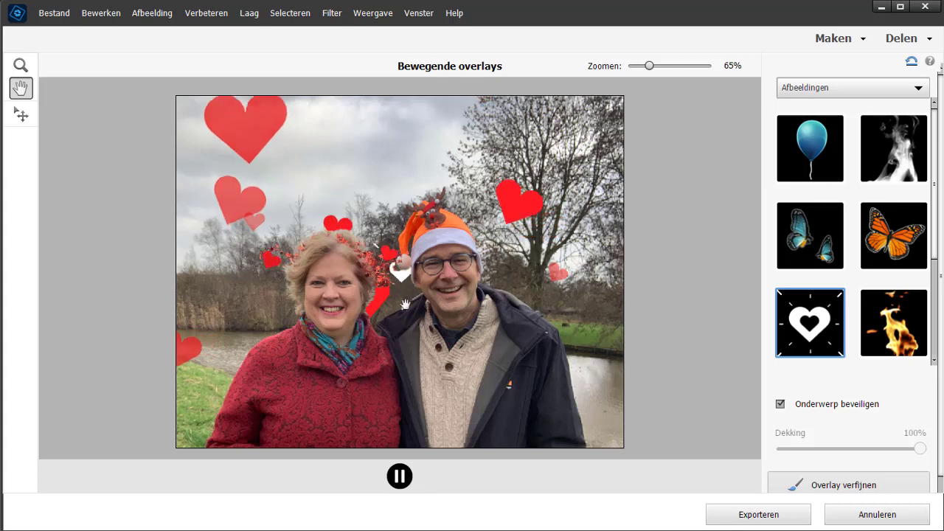
{"action": "left_click", "coordinate": [399, 475]}
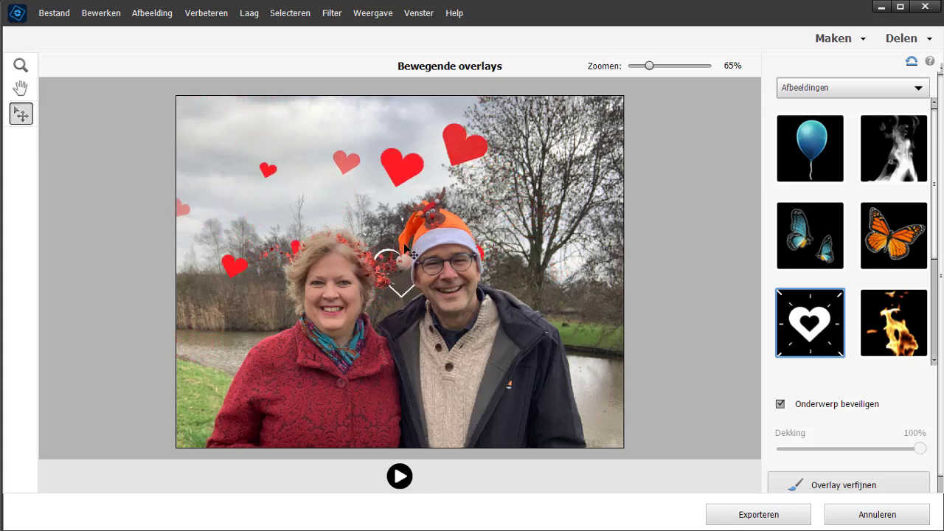
{"action": "left_click_drag", "start_coordinate": [405, 249], "coordinate": [369, 214]}
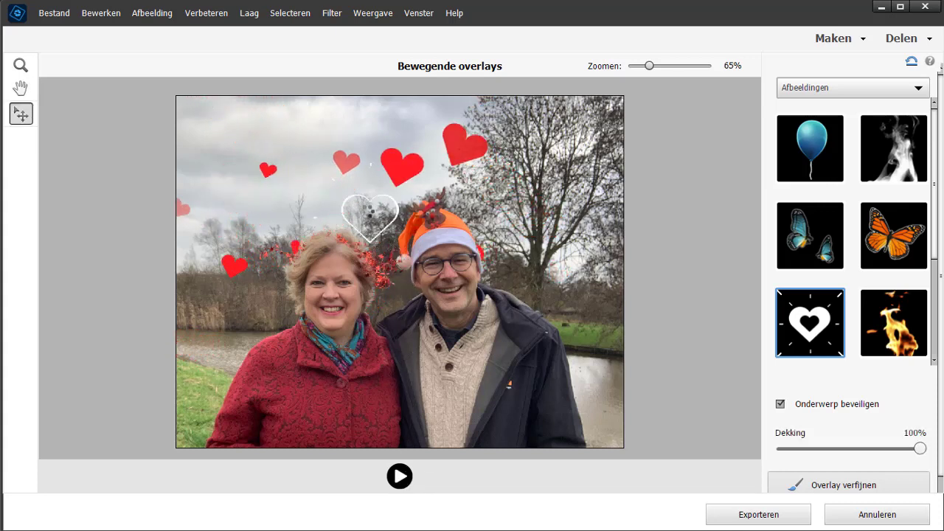
{"action": "left_click", "coordinate": [398, 476]}
{"action": "left_click", "coordinate": [403, 475]}
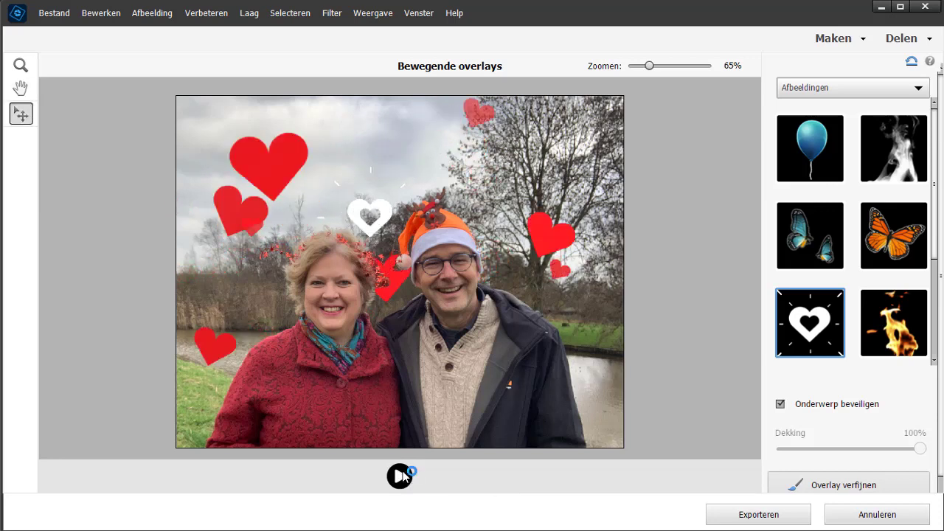
{"action": "left_click", "coordinate": [382, 213]}
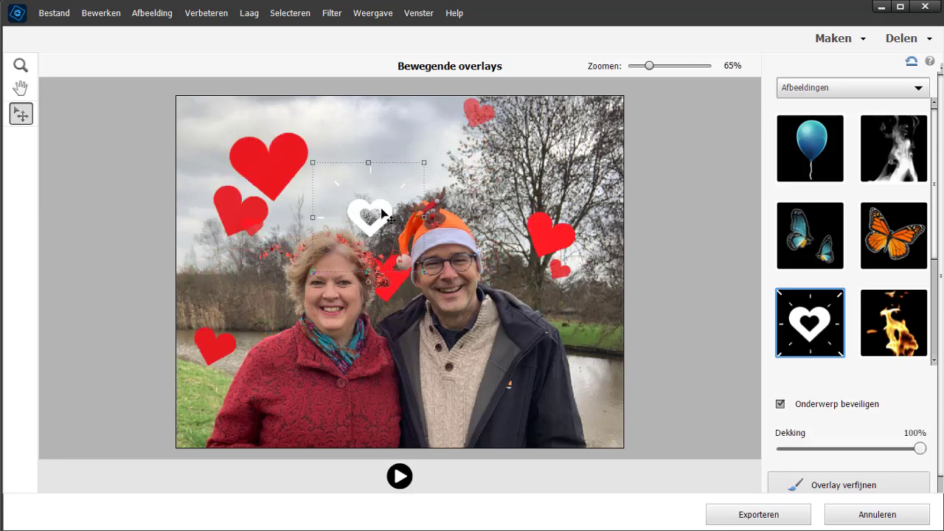
{"action": "key", "text": "Delete"}
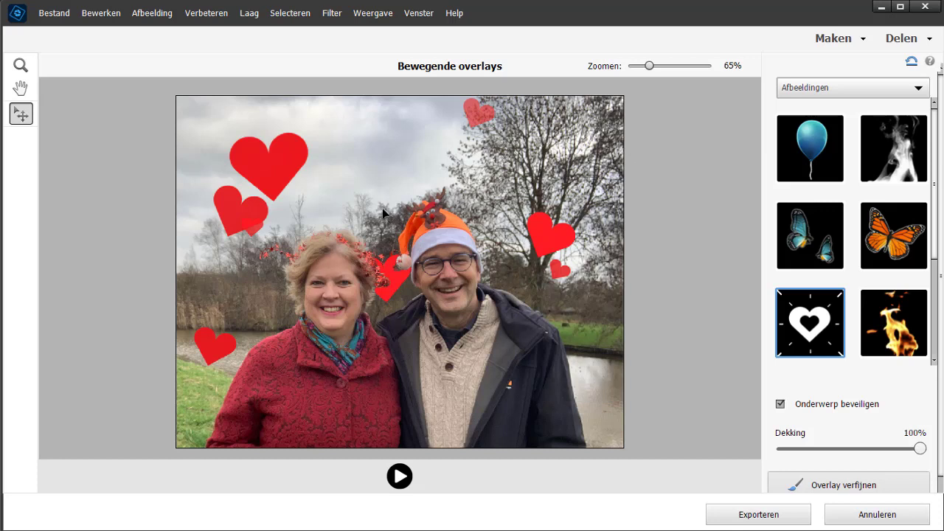
{"action": "left_click", "coordinate": [840, 90]}
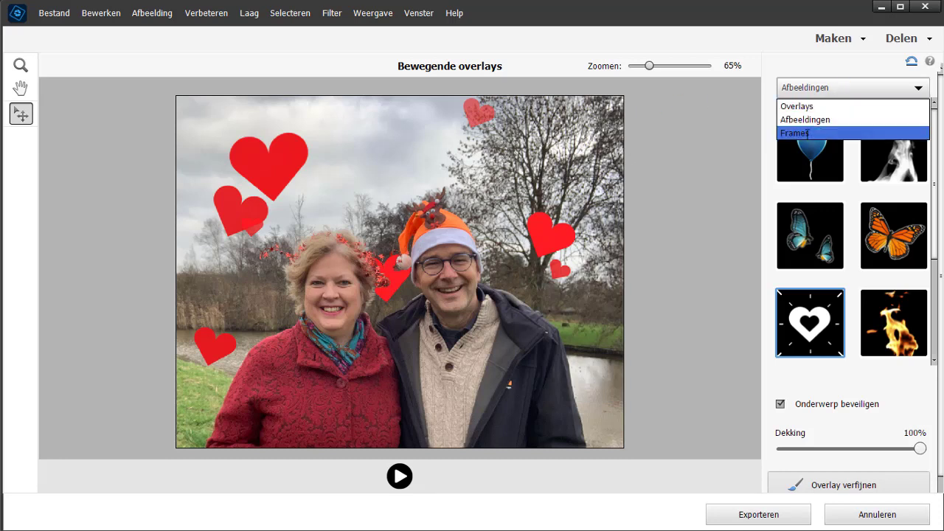
Apply the snowy blue frame overlay from the Frames category to the photo.
{"action": "left_click", "coordinate": [797, 133]}
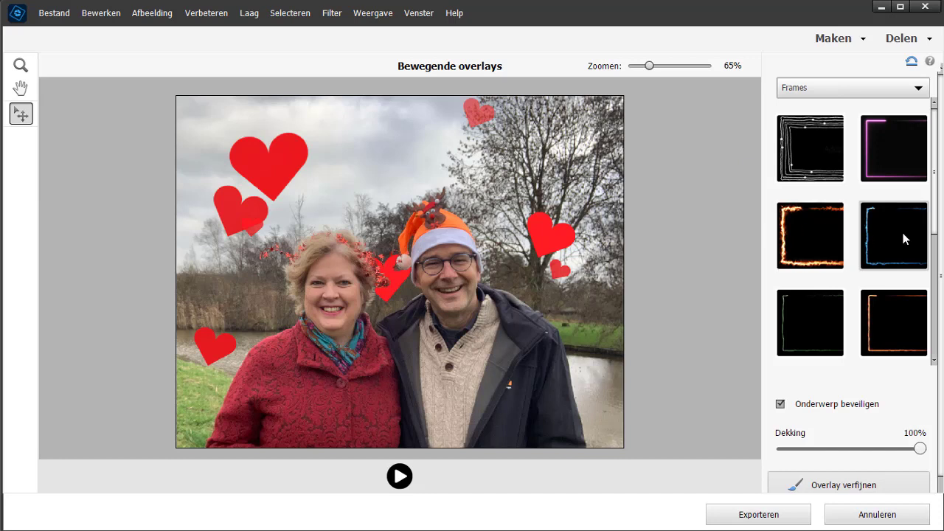
{"action": "left_click_drag", "start_coordinate": [933, 230], "coordinate": [932, 270]}
{"action": "scroll", "coordinate": [929, 332], "scroll_direction": "up", "scroll_amount": 2}
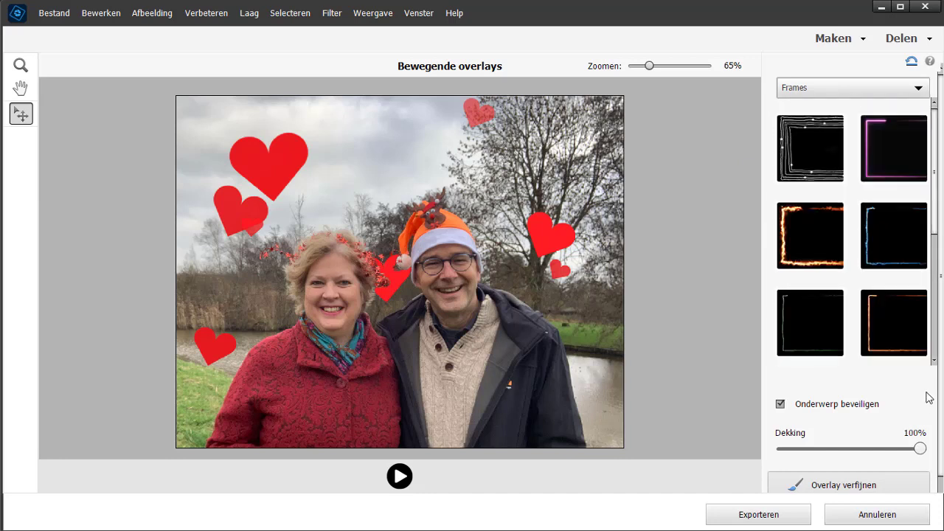
{"action": "scroll", "coordinate": [927, 391], "scroll_direction": "down", "scroll_amount": 3}
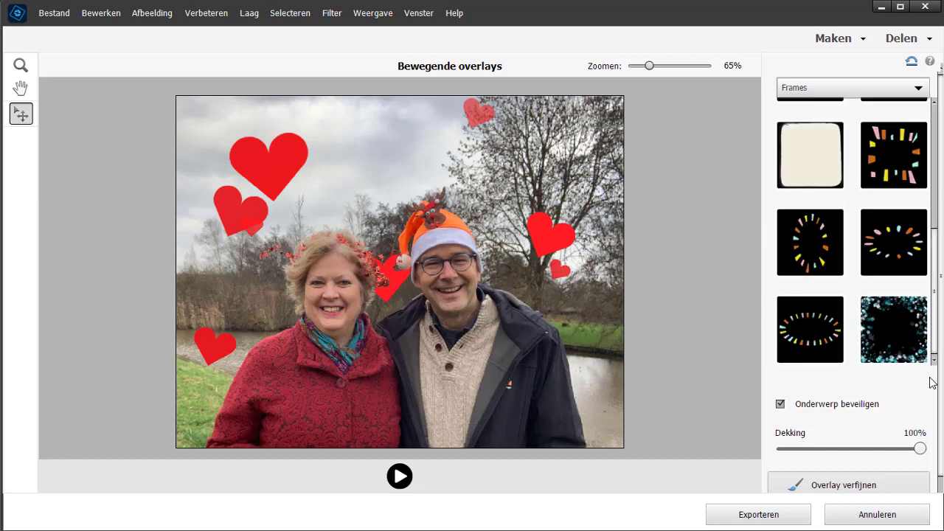
{"action": "left_click", "coordinate": [892, 314]}
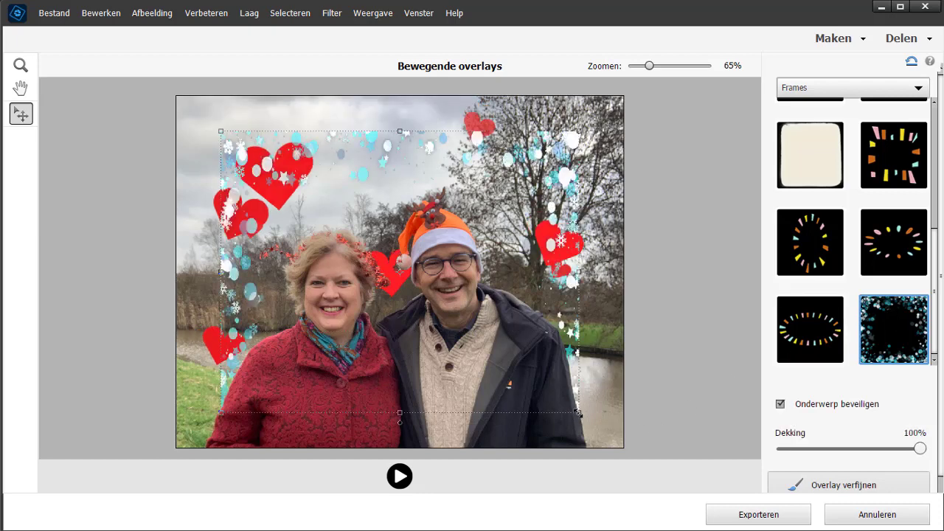
Stretch the frame overlay out to the photo's edges and confirm it.
{"action": "left_click_drag", "start_coordinate": [578, 413], "coordinate": [623, 447]}
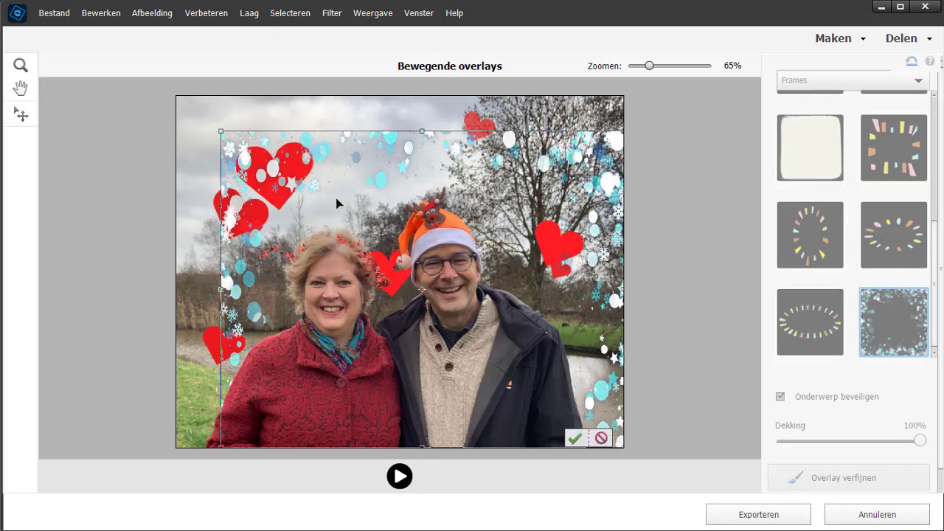
{"action": "left_click_drag", "start_coordinate": [220, 131], "coordinate": [165, 96]}
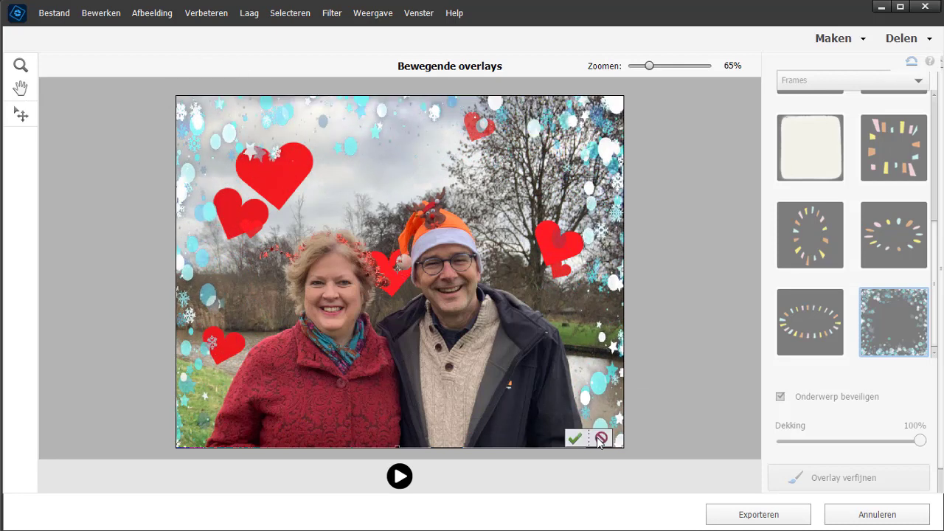
{"action": "left_click", "coordinate": [576, 438]}
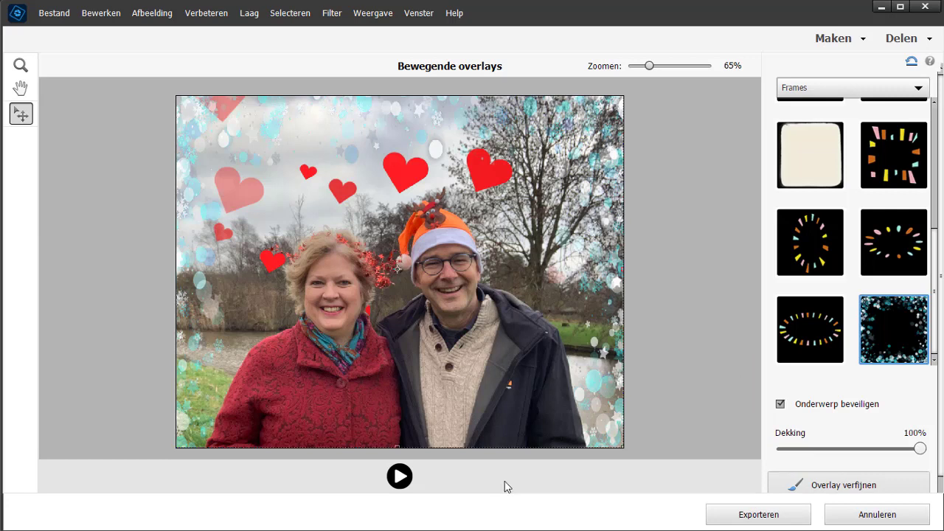
Cancel the moving overlays, answer Nee to saving, and close the kerstfilm.jpg tab.
{"action": "left_click", "coordinate": [849, 514]}
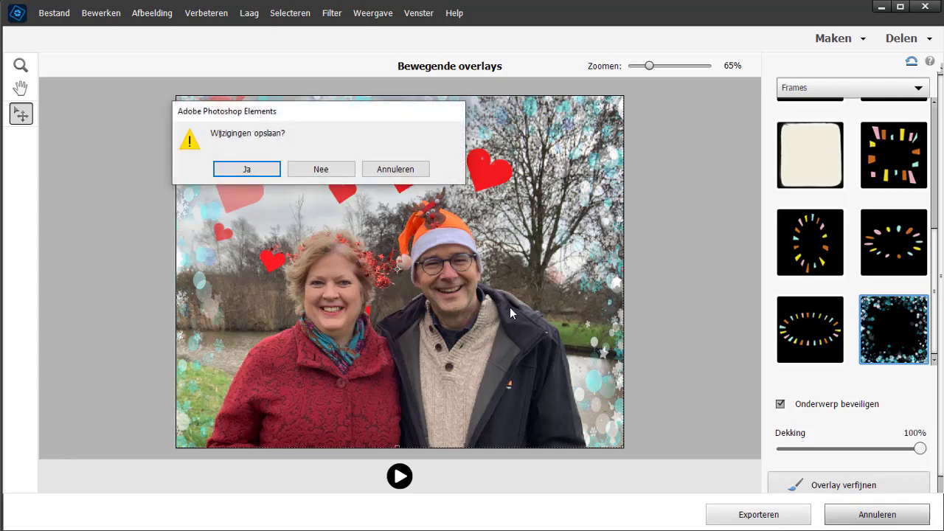
{"action": "left_click", "coordinate": [331, 170]}
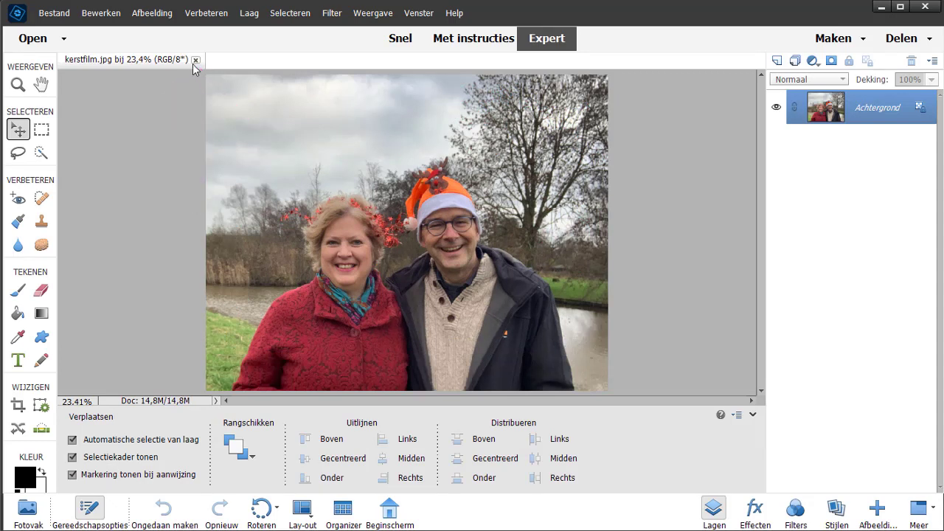
{"action": "left_click", "coordinate": [195, 60]}
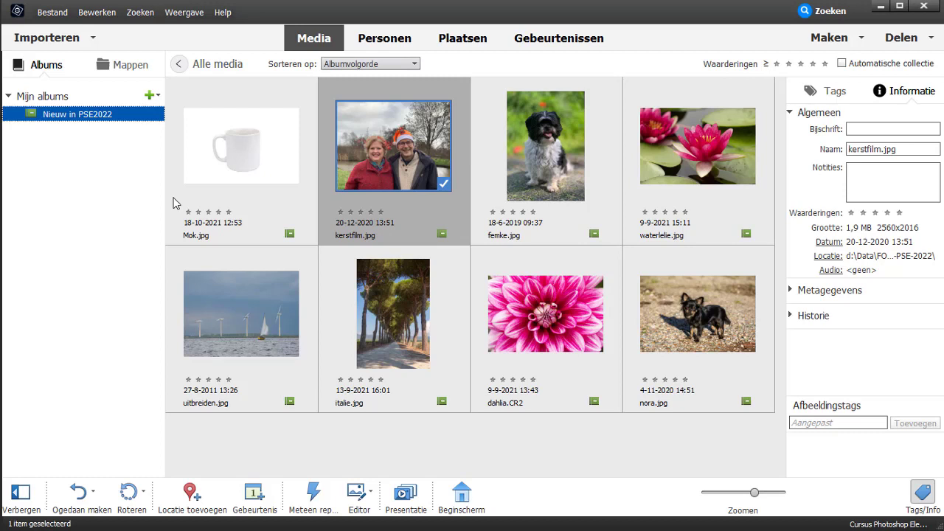
Select Mok.jpg and femke.jpg together and open both in the Editor.
{"action": "left_click", "coordinate": [256, 164]}
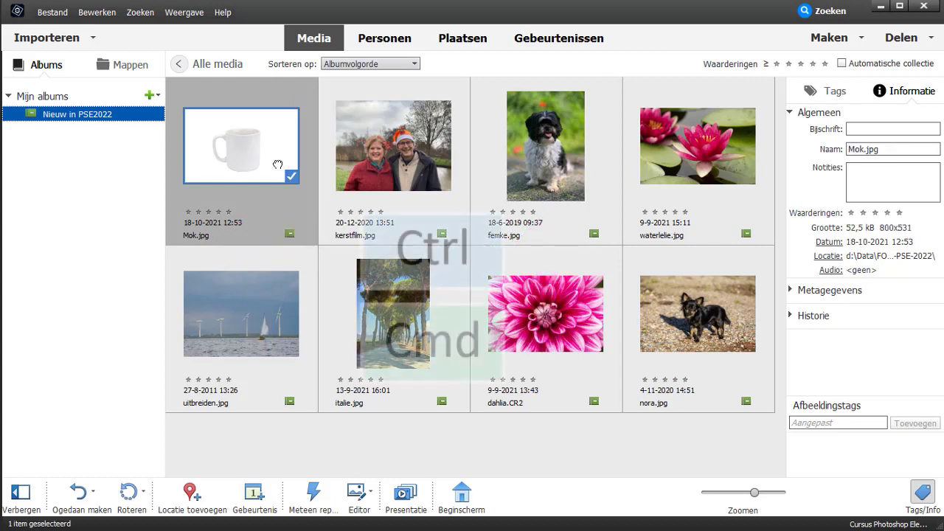
{"action": "left_click", "coordinate": [519, 156], "text": "ctrl"}
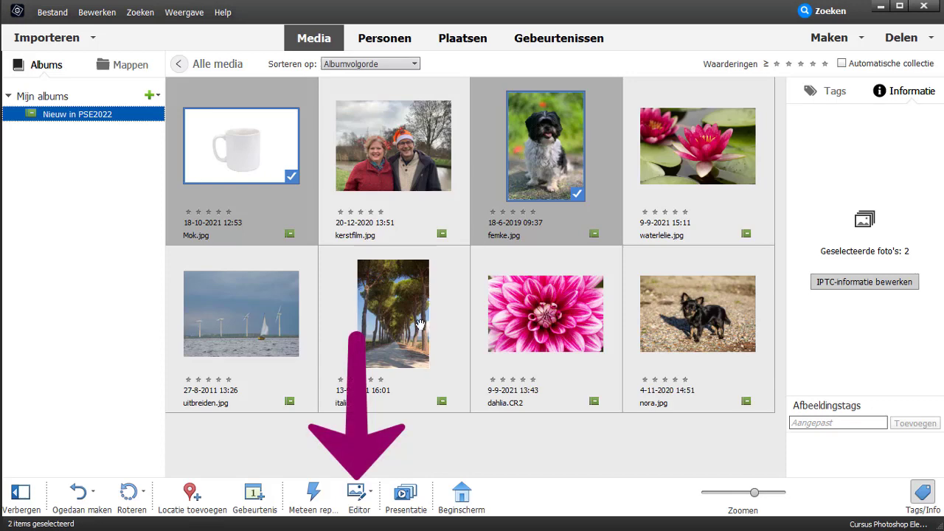
{"action": "left_click", "coordinate": [357, 494]}
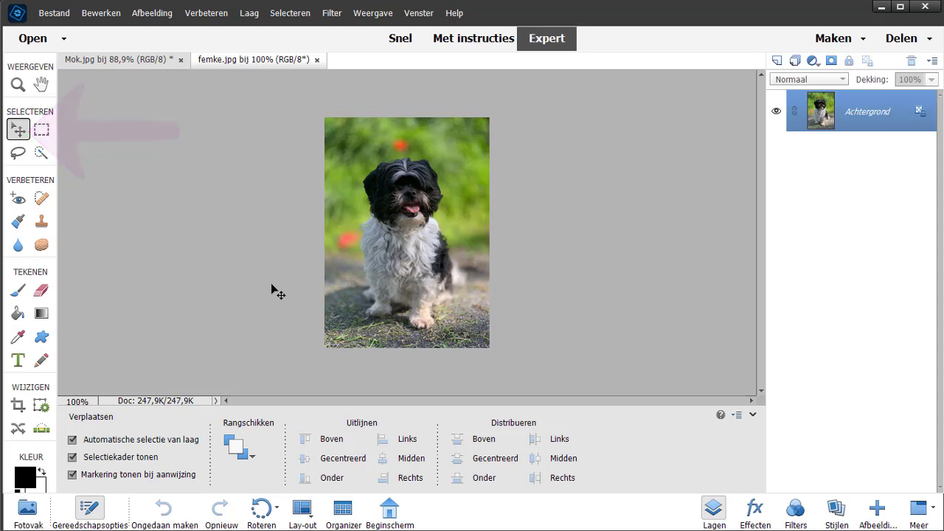
Drag the dog image from femke.jpg onto the Mok.jpg canvas as Laag 1.
{"action": "left_click_drag", "start_coordinate": [374, 266], "coordinate": [135, 64]}
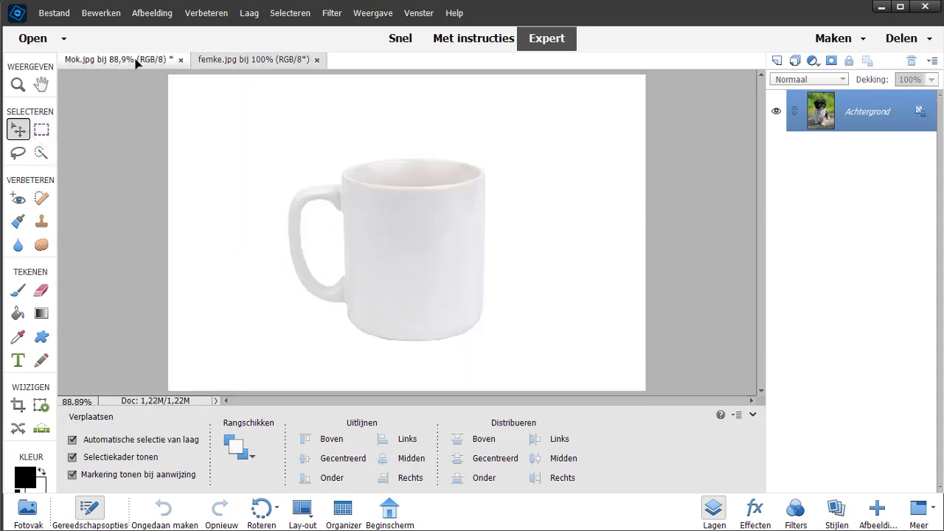
{"action": "left_click_drag", "start_coordinate": [135, 63], "coordinate": [401, 249]}
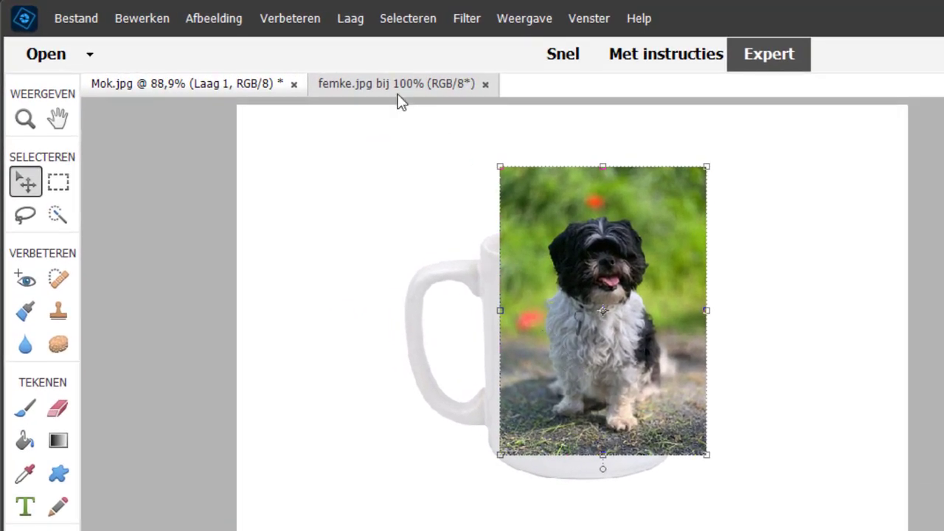
{"action": "left_click", "coordinate": [215, 20]}
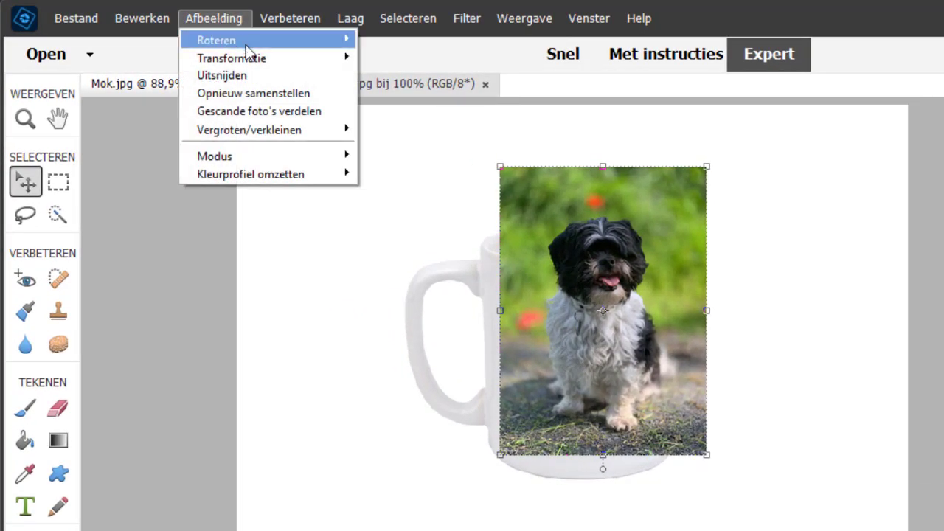
{"action": "mouse_move", "coordinate": [232, 58]}
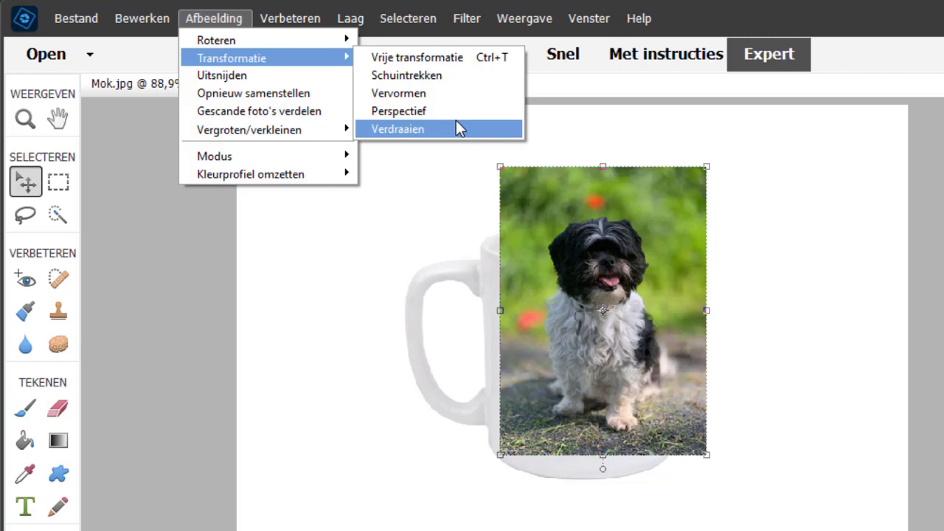
{"action": "left_click", "coordinate": [455, 127]}
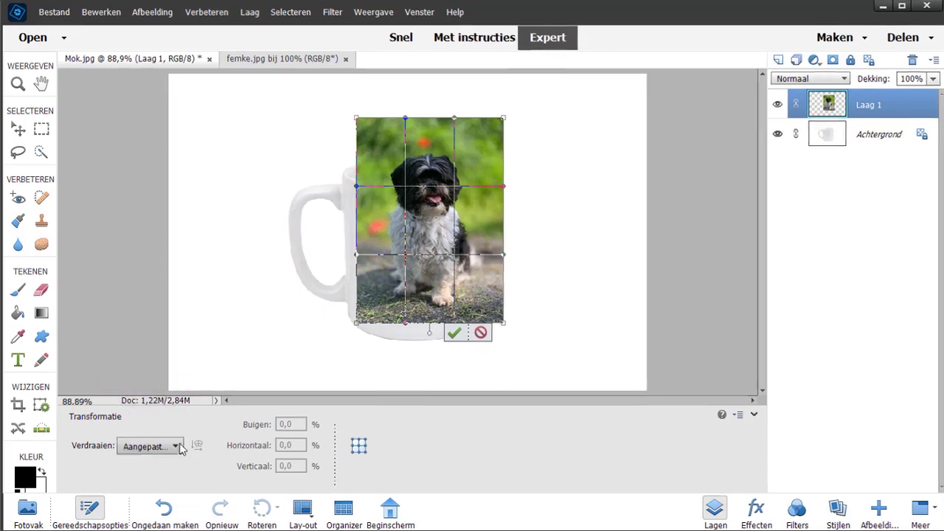
{"action": "left_click", "coordinate": [177, 449]}
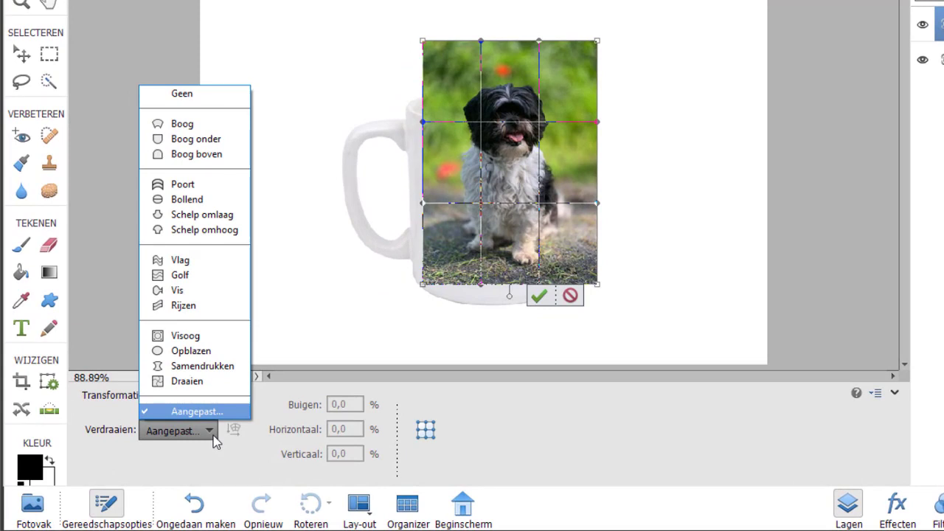
{"action": "left_click", "coordinate": [203, 260]}
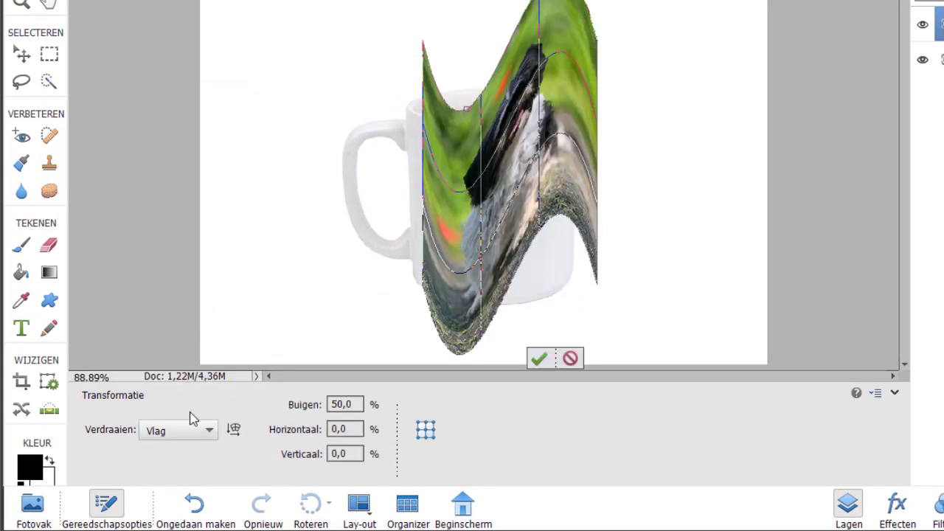
{"action": "left_click", "coordinate": [205, 432]}
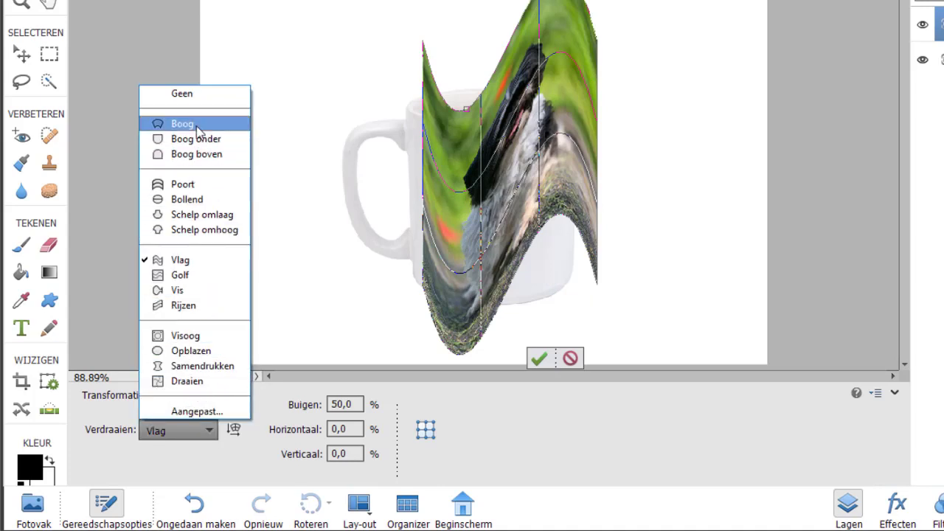
{"action": "left_click", "coordinate": [196, 124]}
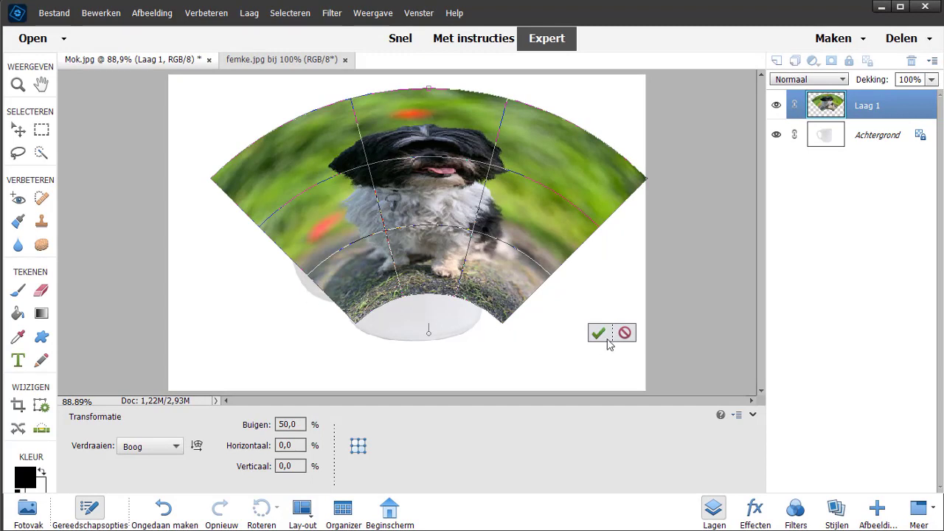
{"action": "left_click", "coordinate": [624, 333]}
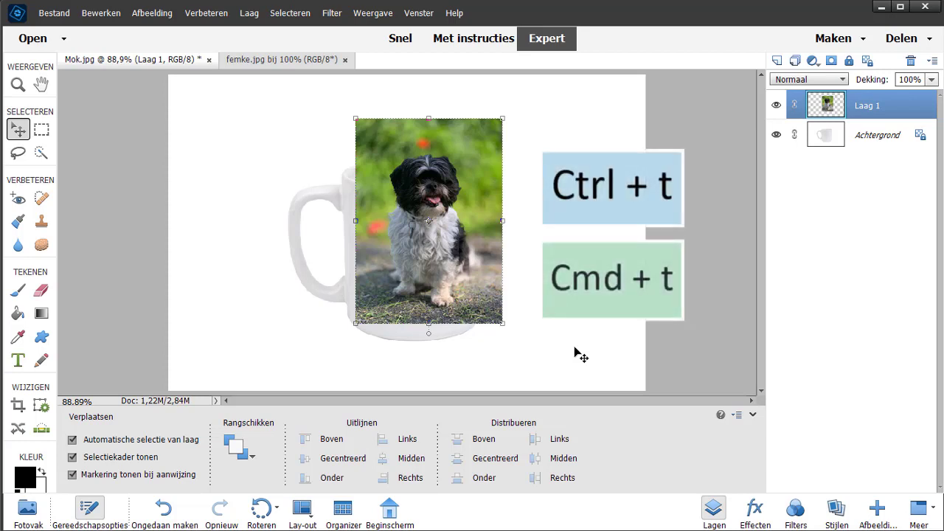
{"action": "key", "text": "ctrl+t"}
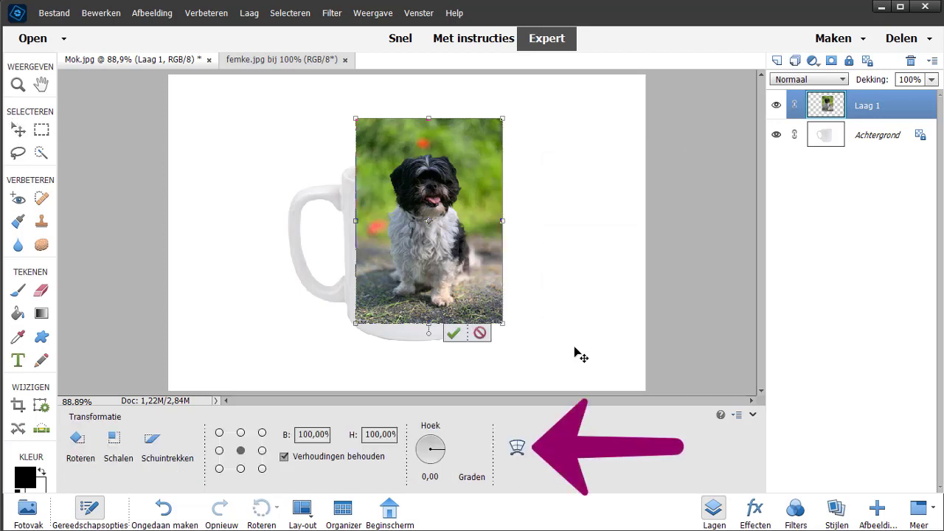
{"action": "left_click", "coordinate": [517, 447]}
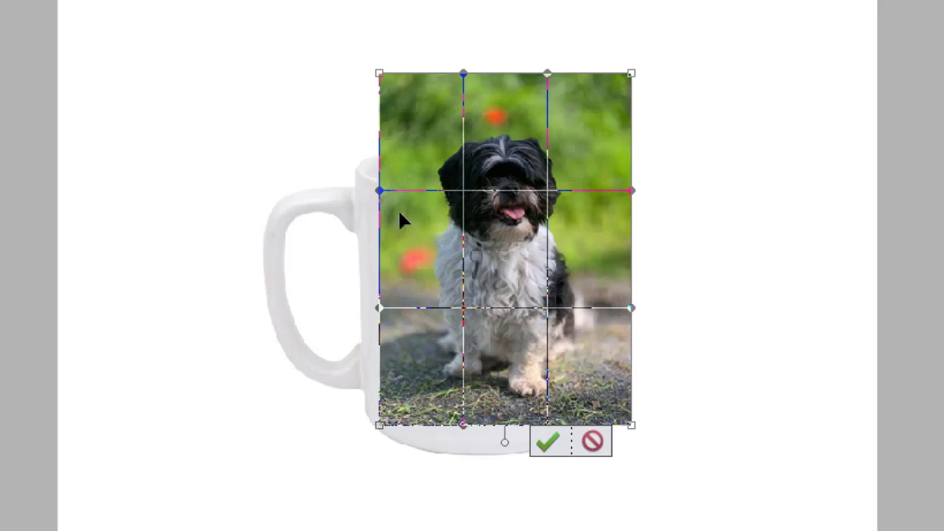
{"action": "left_click_drag", "start_coordinate": [380, 191], "coordinate": [300, 204]}
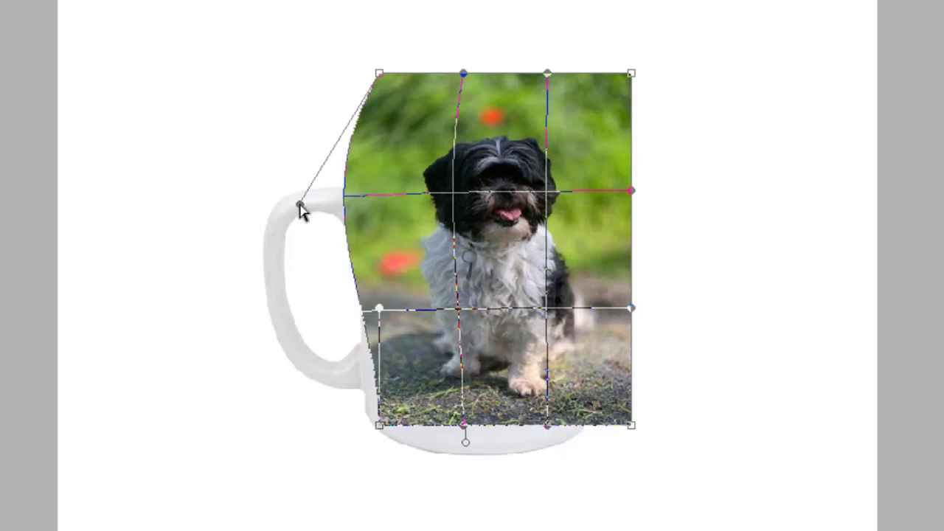
{"action": "left_click_drag", "start_coordinate": [379, 73], "coordinate": [416, 71]}
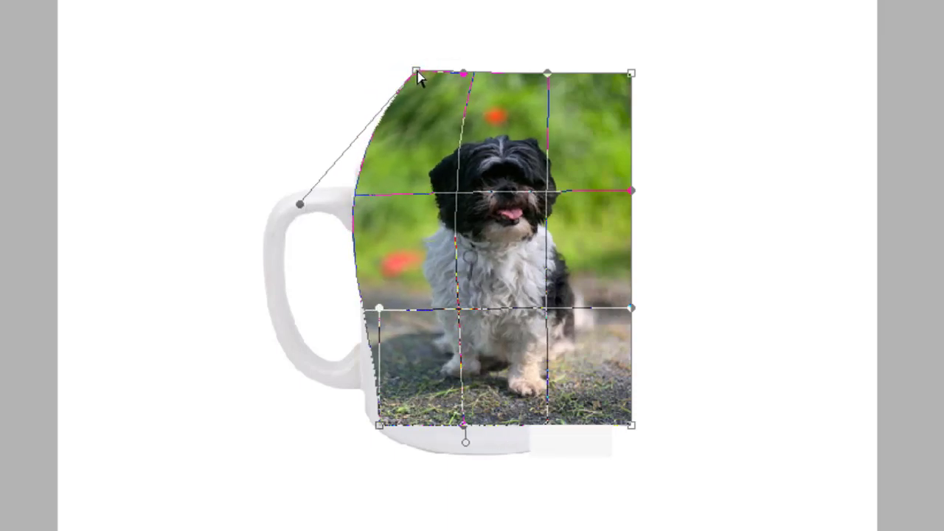
{"action": "left_click_drag", "start_coordinate": [546, 74], "coordinate": [579, 90]}
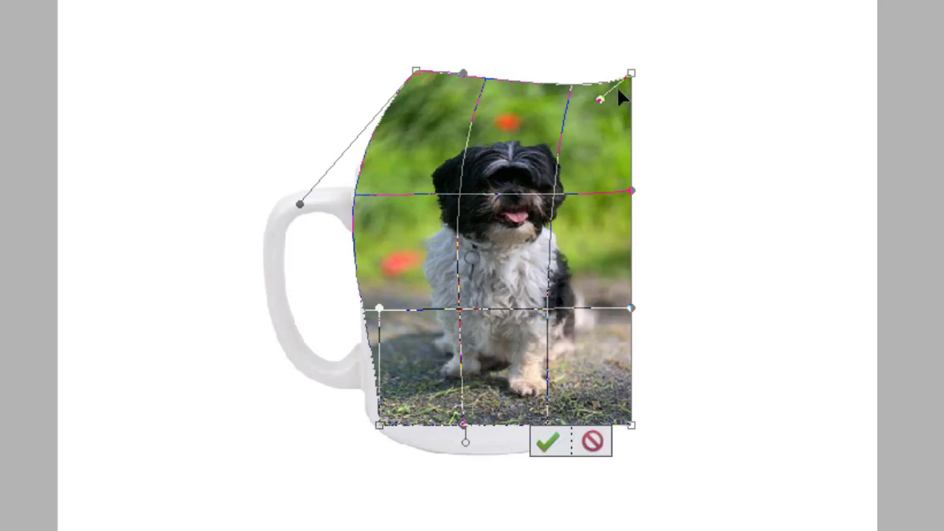
{"action": "left_click_drag", "start_coordinate": [632, 74], "coordinate": [783, 143]}
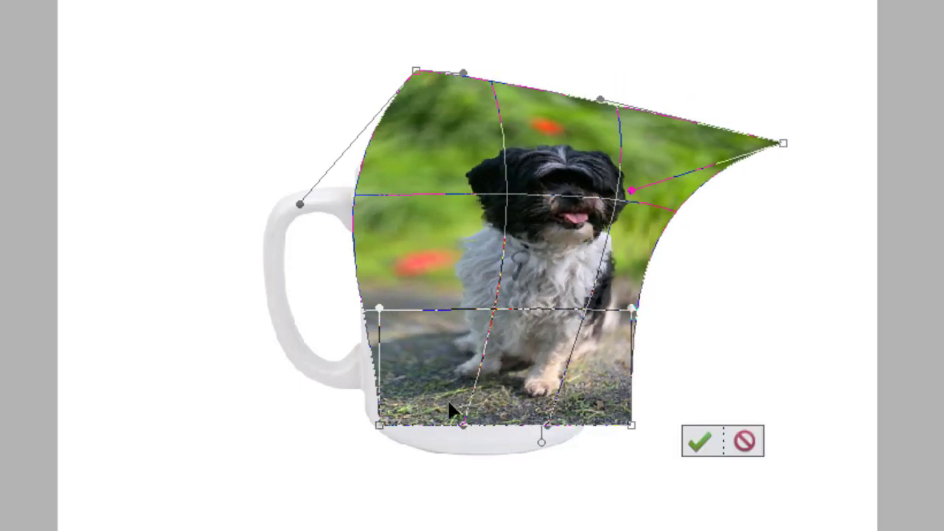
{"action": "left_click_drag", "start_coordinate": [379, 425], "coordinate": [295, 422]}
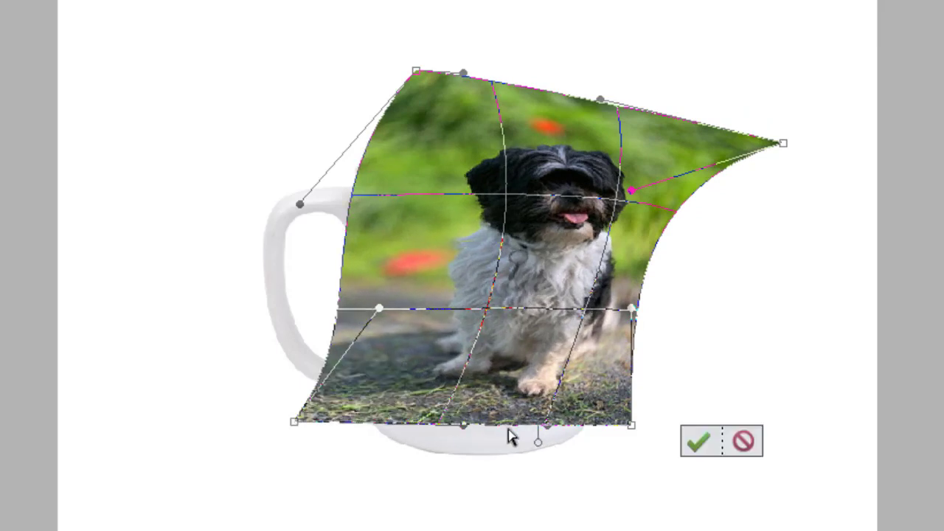
{"action": "mouse_move", "coordinate": [463, 426]}
{"action": "left_mouse_down"}
{"action": "mouse_move", "coordinate": [452, 456]}
{"action": "mouse_move", "coordinate": [421, 478]}
{"action": "left_mouse_up"}
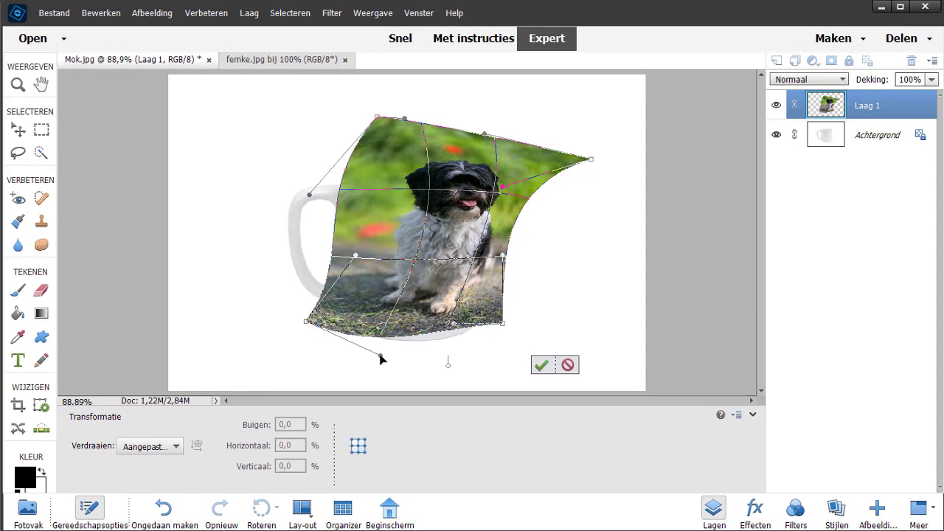
{"action": "left_click", "coordinate": [567, 365]}
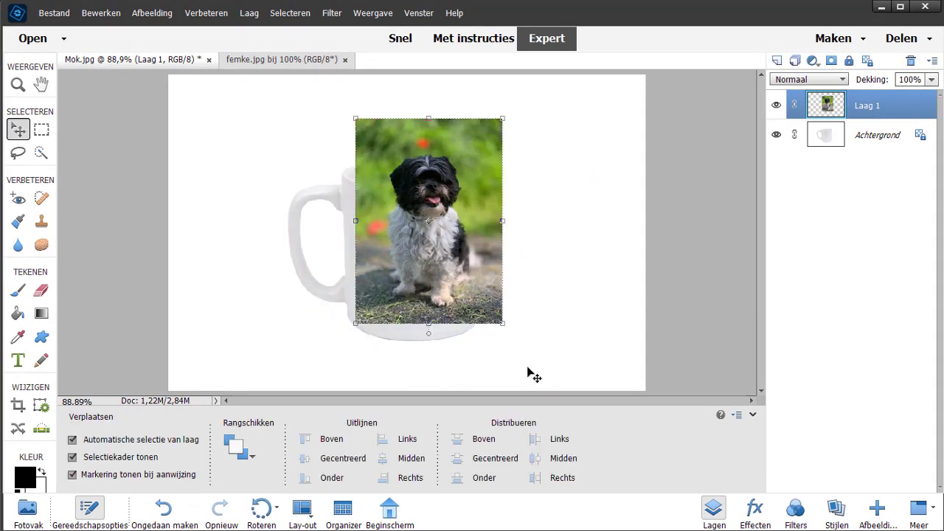
Scale the dog photo down to about 61% and position it on the mug's front.
{"action": "left_click_drag", "start_coordinate": [502, 118], "coordinate": [459, 178]}
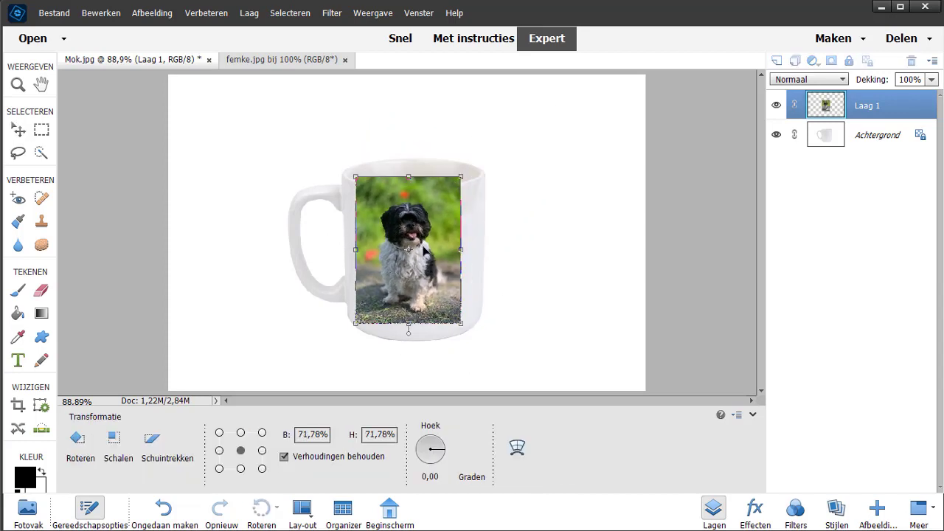
{"action": "left_click_drag", "start_coordinate": [427, 245], "coordinate": [435, 262]}
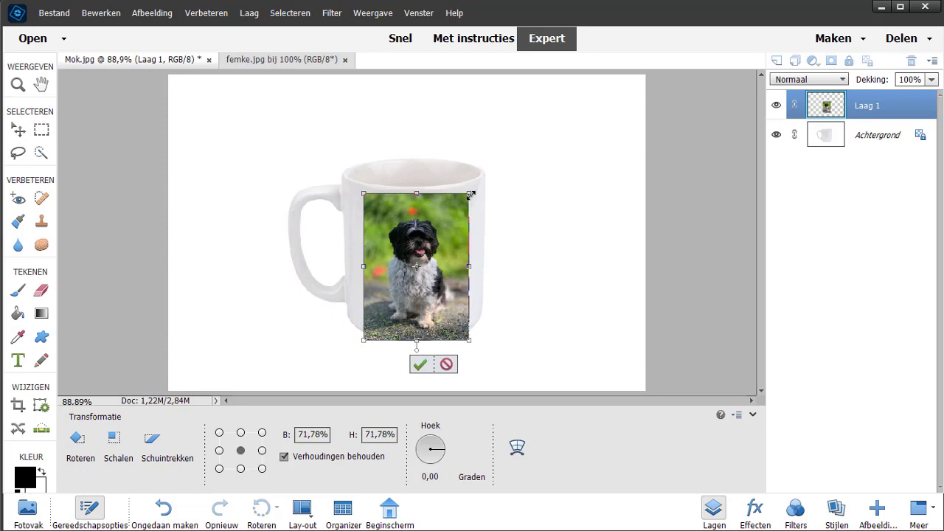
{"action": "left_click_drag", "start_coordinate": [470, 197], "coordinate": [454, 216]}
{"action": "left_click_drag", "start_coordinate": [426, 282], "coordinate": [436, 267]}
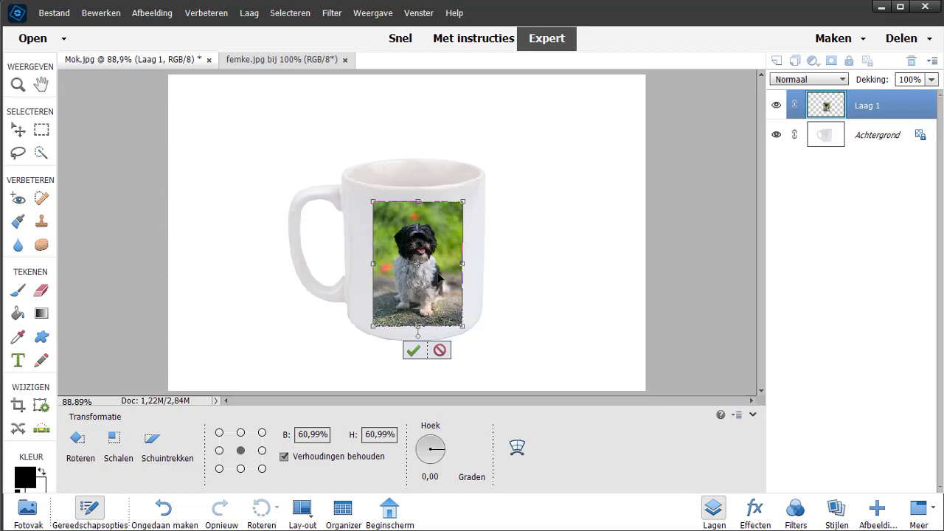
Warp the dog photo's top and bottom edges to follow the mug's curve and commit.
{"action": "left_click", "coordinate": [517, 447]}
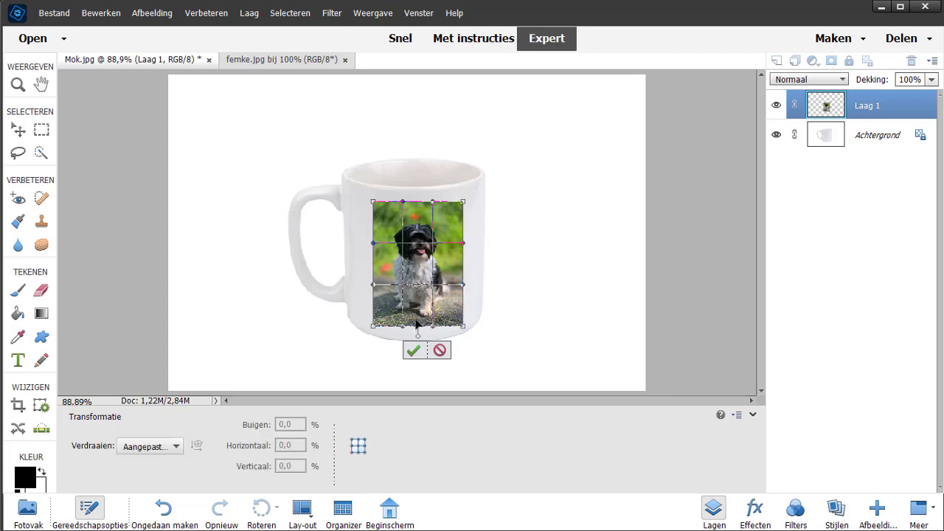
{"action": "left_click_drag", "start_coordinate": [421, 327], "coordinate": [417, 332]}
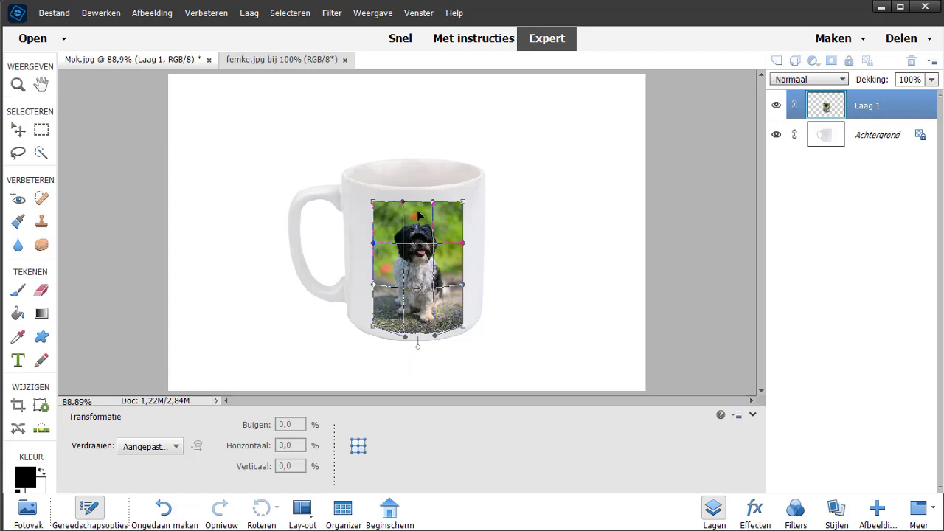
{"action": "left_click_drag", "start_coordinate": [418, 214], "coordinate": [419, 223]}
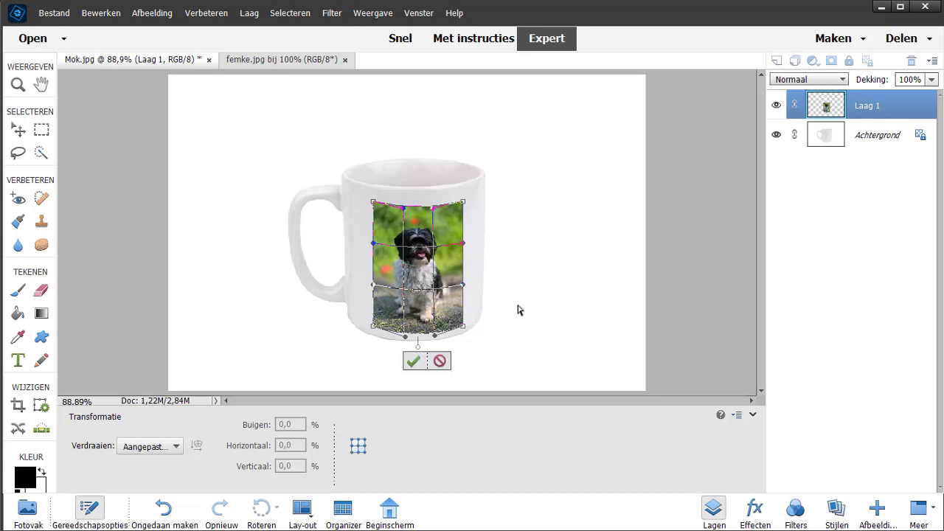
{"action": "left_click", "coordinate": [413, 360]}
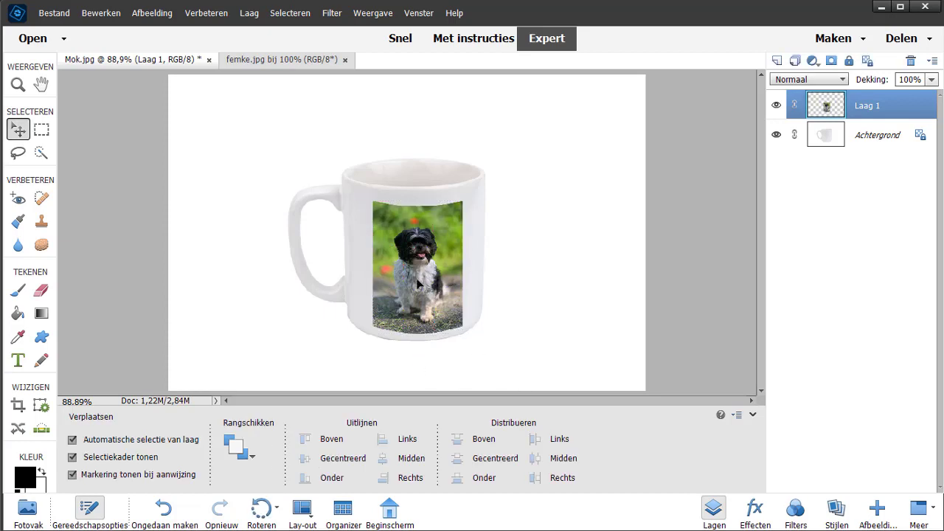
{"action": "left_click", "coordinate": [544, 284]}
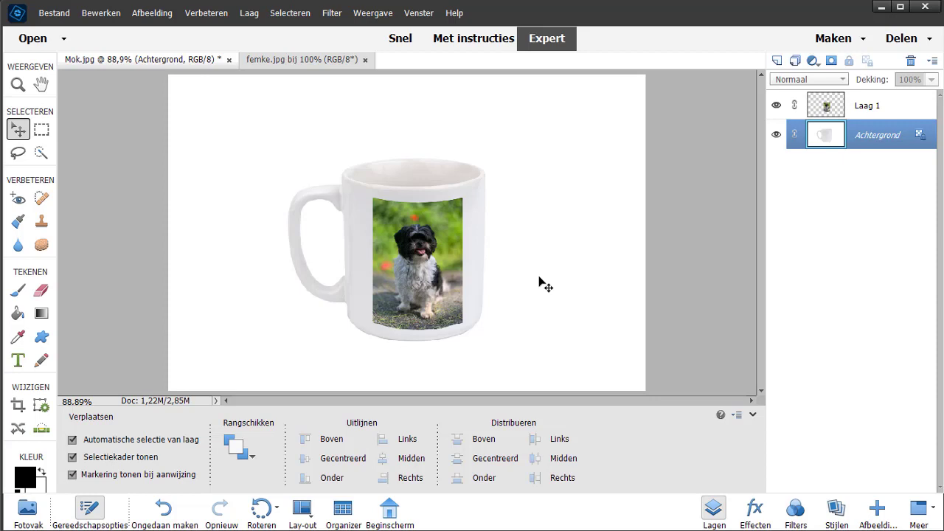
Close the femke.jpg tab, then close Mok.jpg answering Nee to saving.
{"action": "left_click", "coordinate": [365, 59]}
{"action": "left_click", "coordinate": [230, 59]}
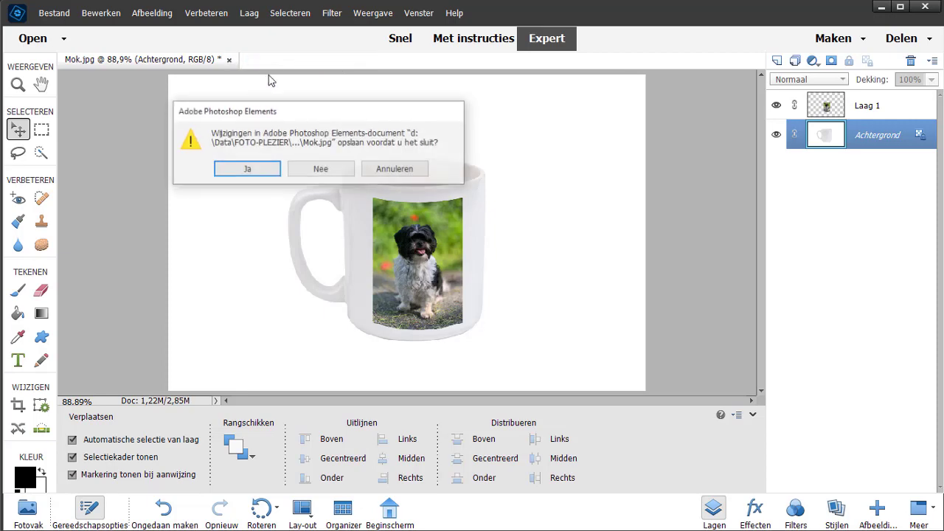
{"action": "left_click", "coordinate": [321, 165]}
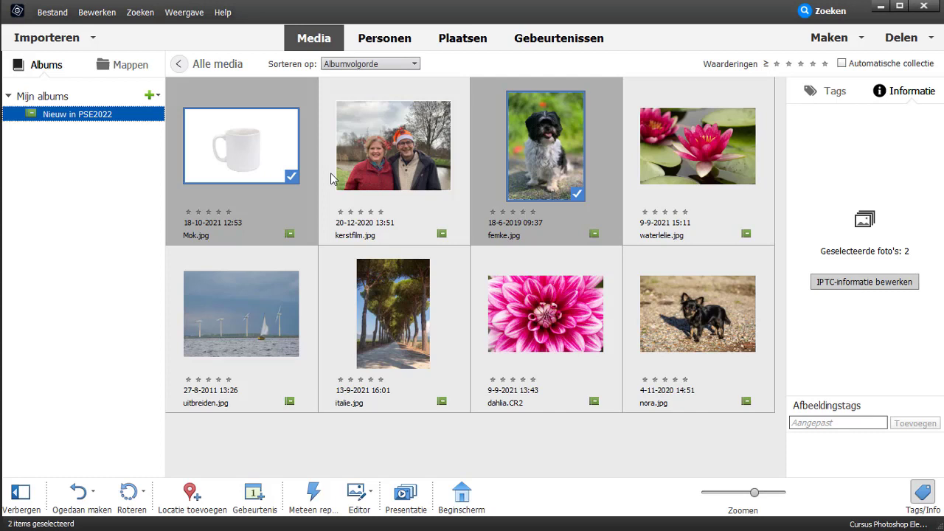
Select the waterlelie.jpg thumbnail and open it in the Editor's Expert mode.
{"action": "left_click", "coordinate": [681, 147]}
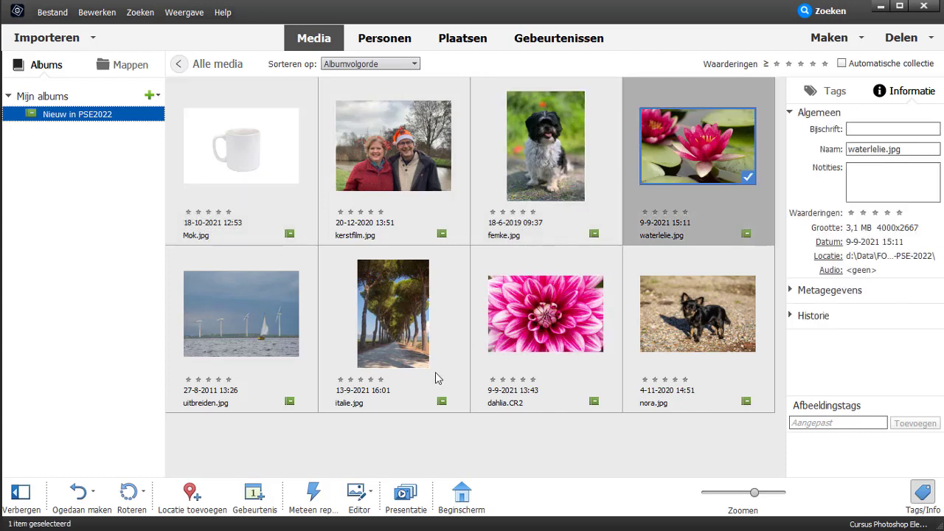
{"action": "left_click", "coordinate": [357, 492]}
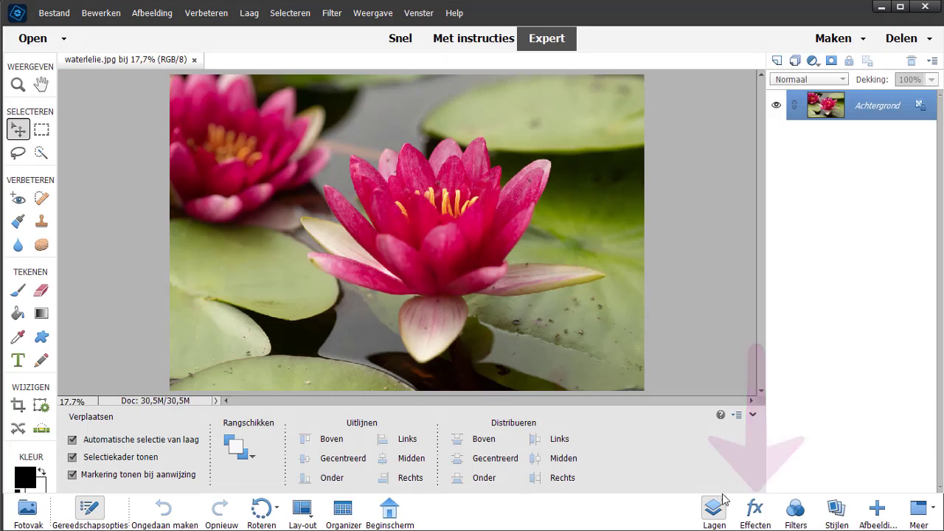
Preview several Artistiek effects on waterlelie.jpg, ending on Traditioneel olie, then close without saving.
{"action": "left_click", "coordinate": [754, 509]}
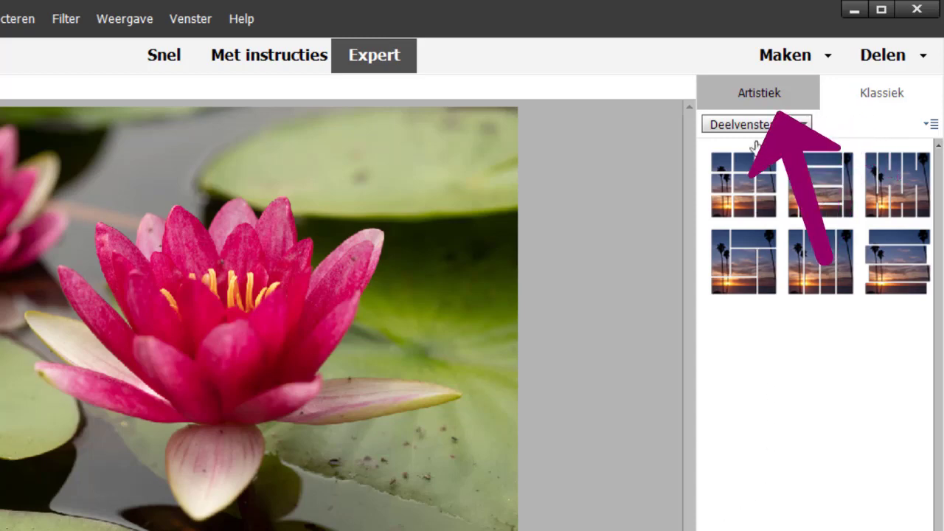
{"action": "left_click", "coordinate": [756, 103]}
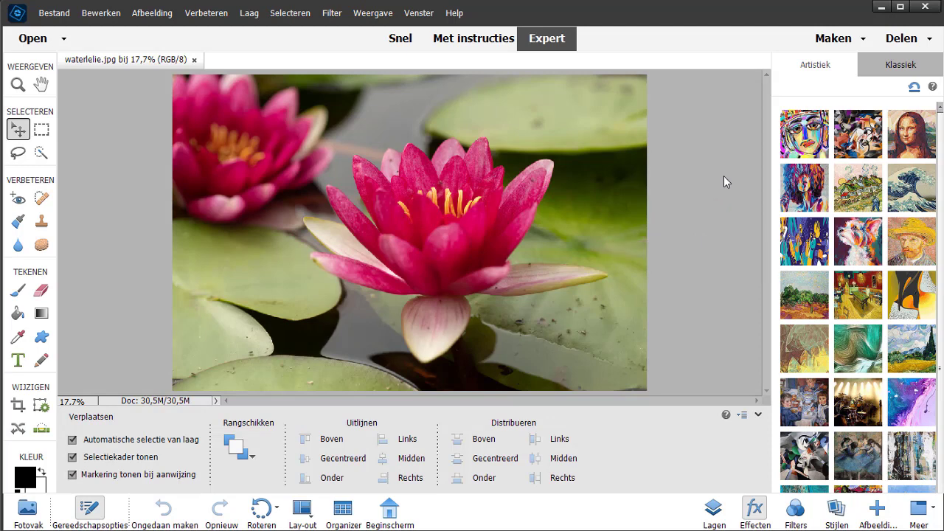
{"action": "left_click", "coordinate": [801, 299]}
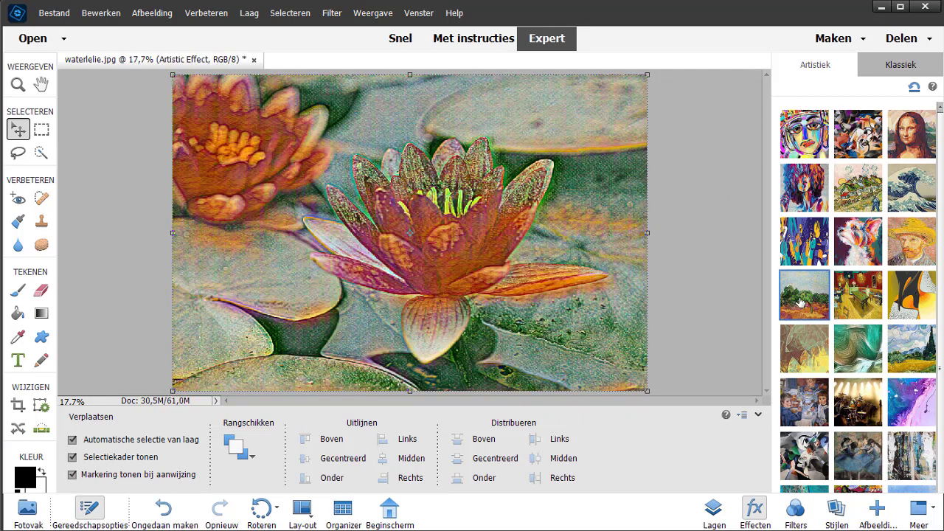
{"action": "left_click", "coordinate": [858, 189]}
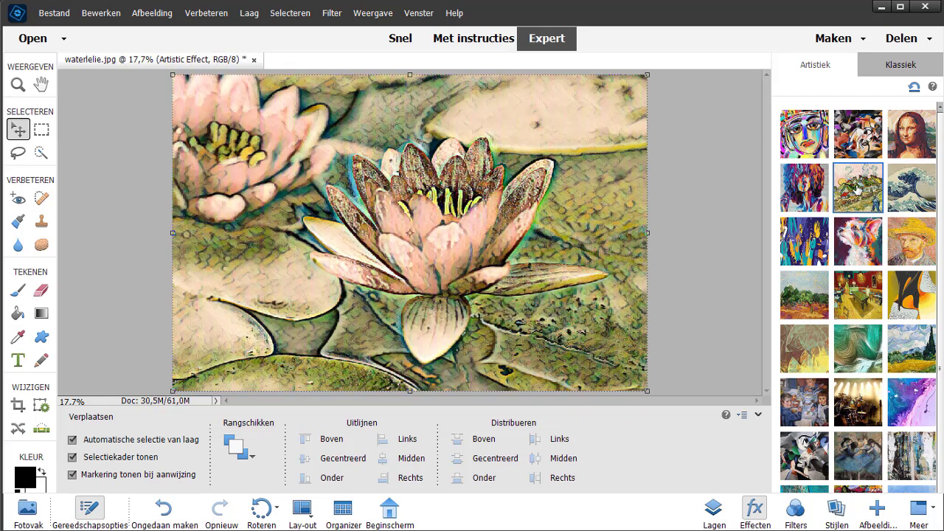
{"action": "left_click", "coordinate": [856, 398]}
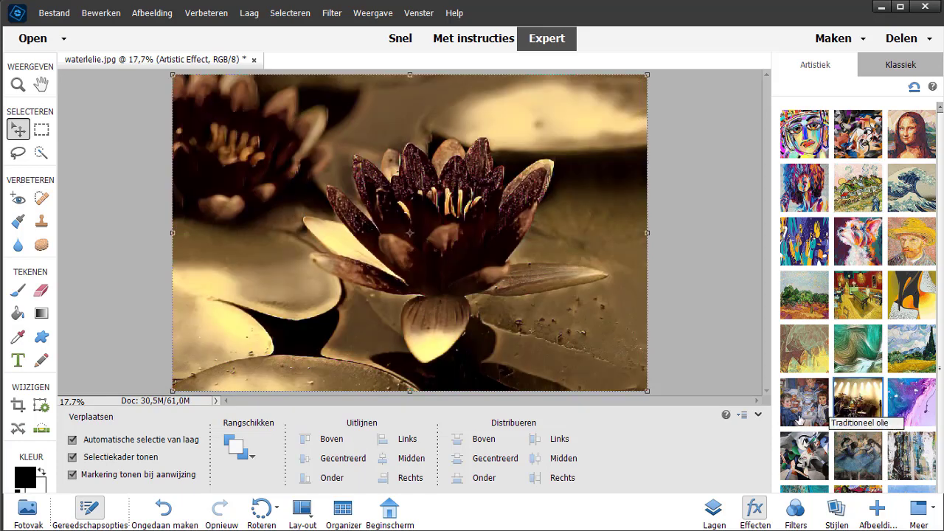
{"action": "left_click", "coordinate": [800, 420]}
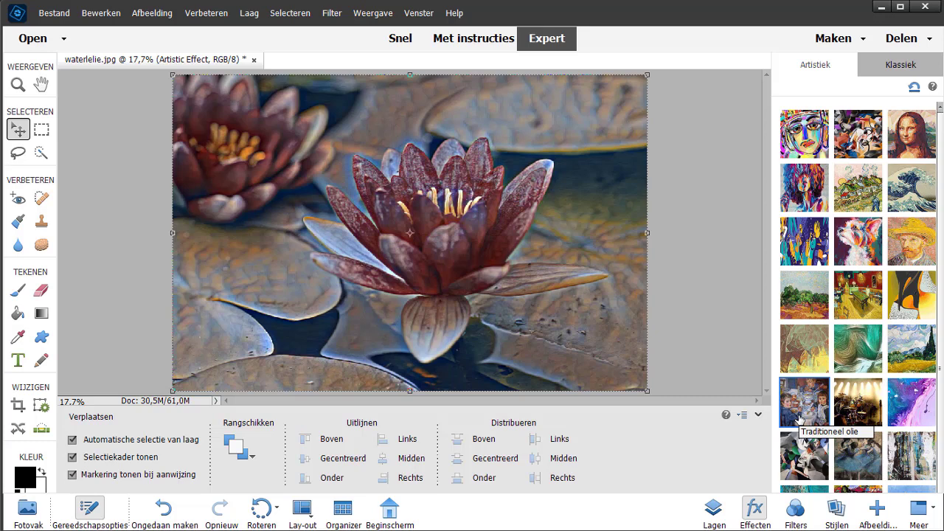
{"action": "left_click", "coordinate": [255, 59]}
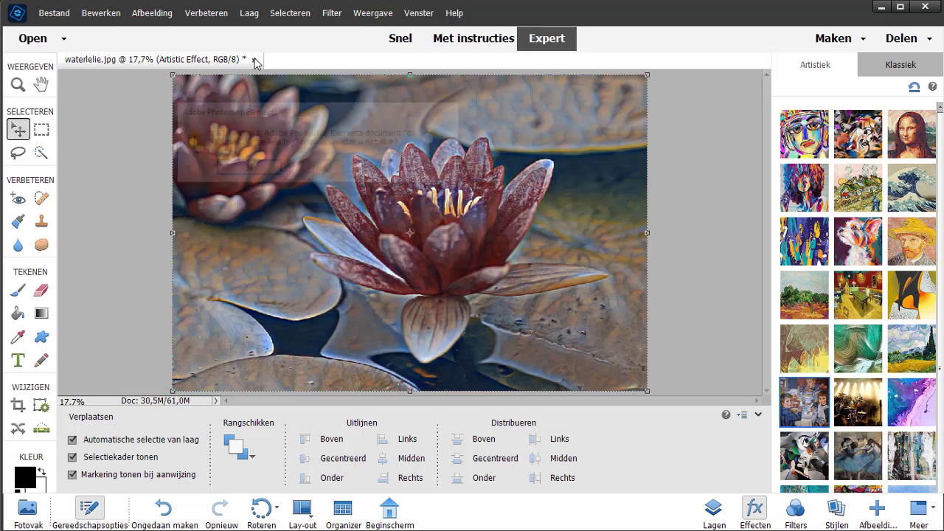
{"action": "left_click", "coordinate": [330, 170]}
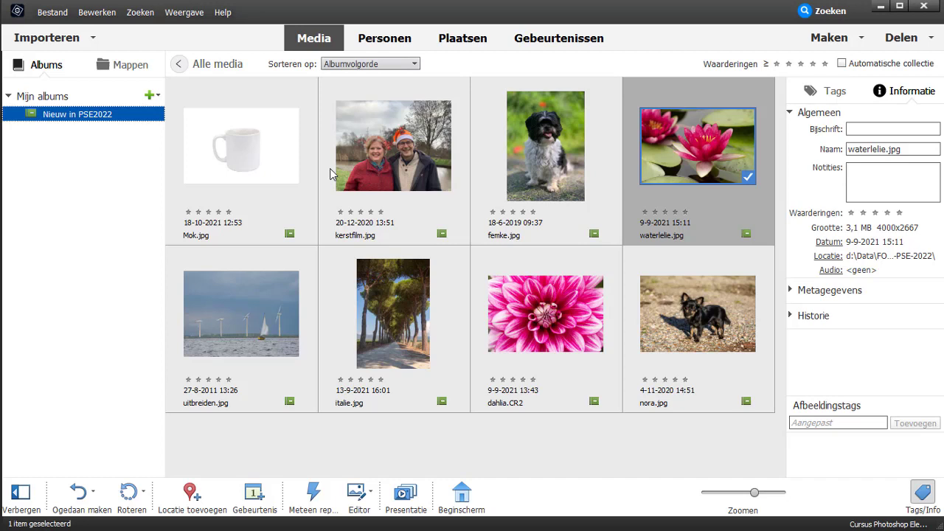
Select kerstfilm.jpg, uitbreiden.jpg and nora.jpg together and open them in the Editor.
{"action": "left_click", "coordinate": [380, 156]}
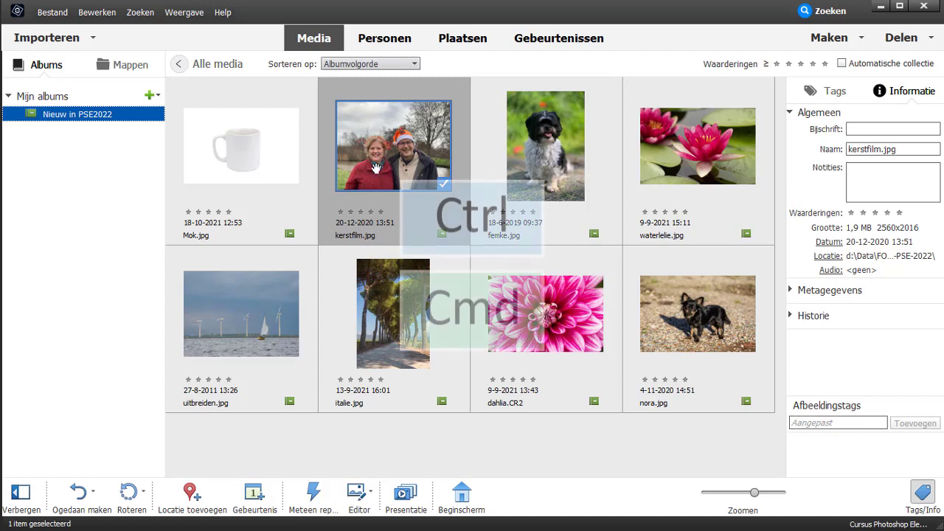
{"action": "left_click", "coordinate": [282, 298], "text": "ctrl"}
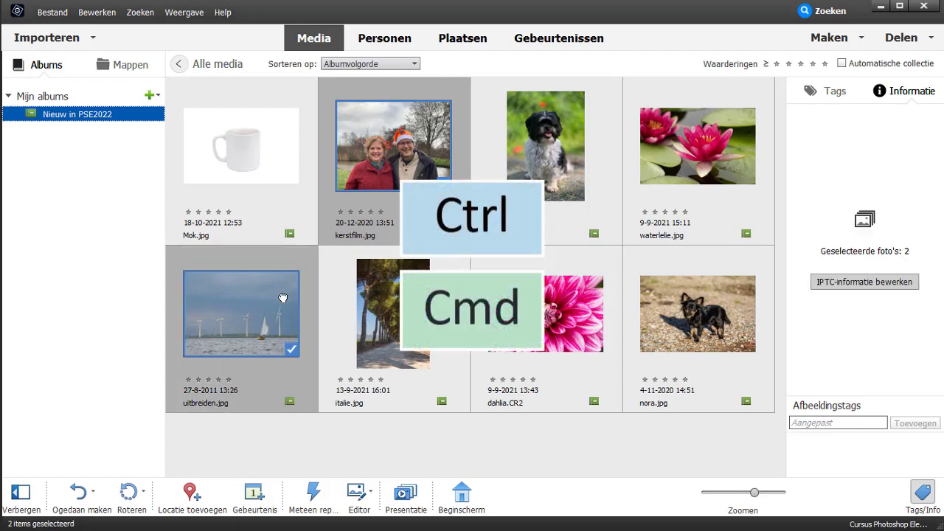
{"action": "left_click", "coordinate": [701, 323], "text": "ctrl"}
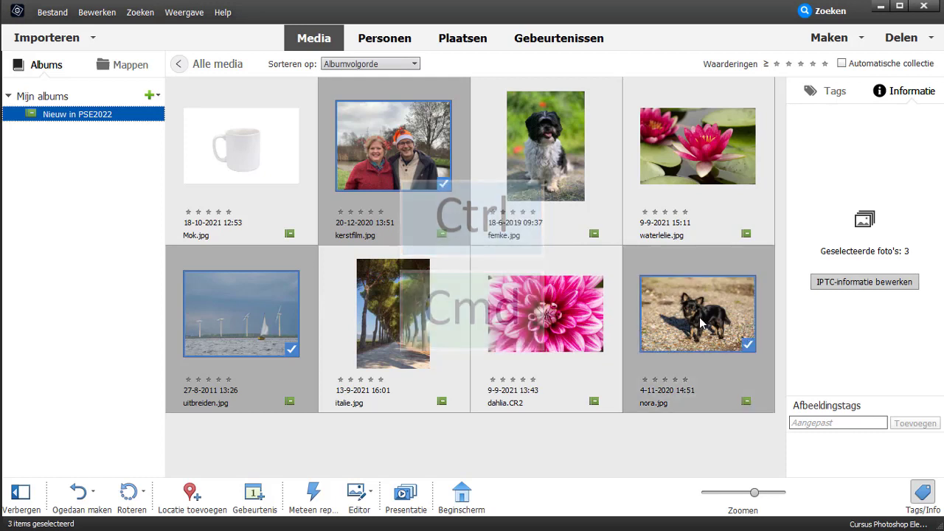
{"action": "left_click", "coordinate": [357, 494]}
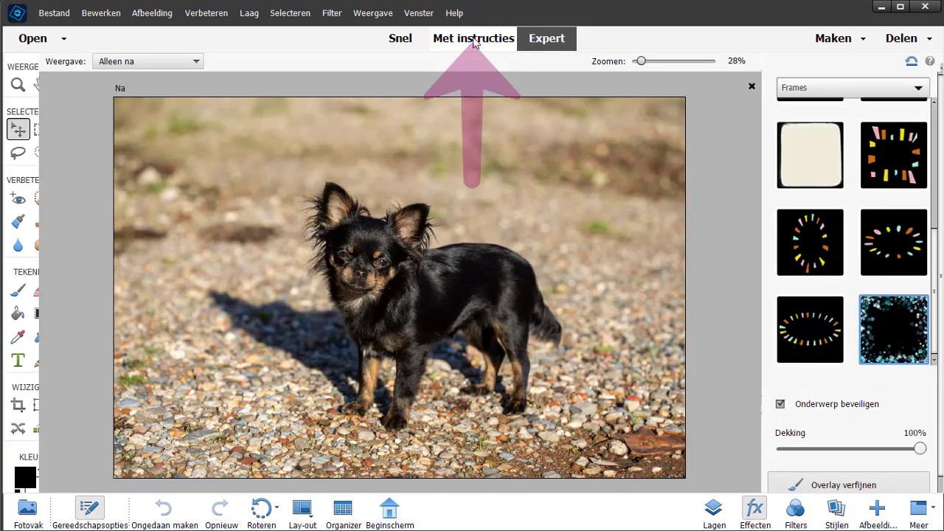
Open nora.jpg in the Perfect huisdier guided edit under Speciale bewerkingen.
{"action": "left_click", "coordinate": [474, 40]}
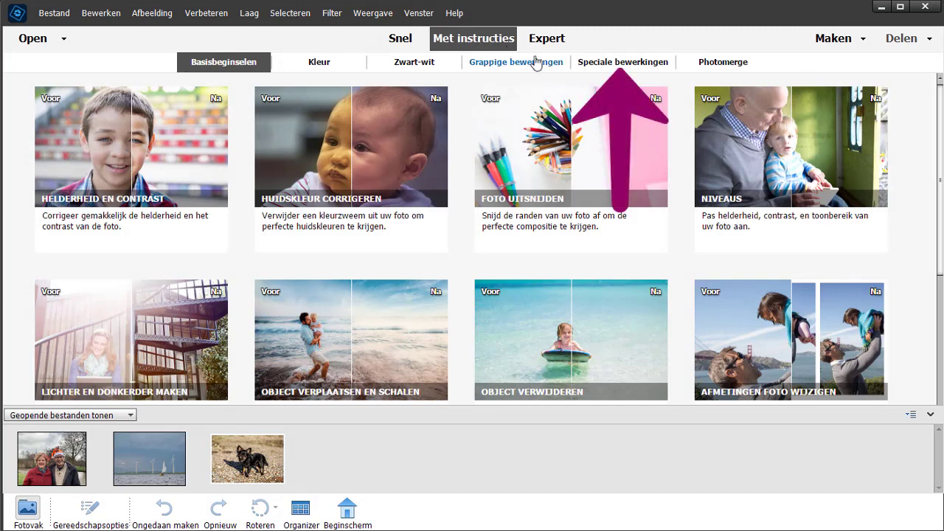
{"action": "left_click", "coordinate": [593, 66]}
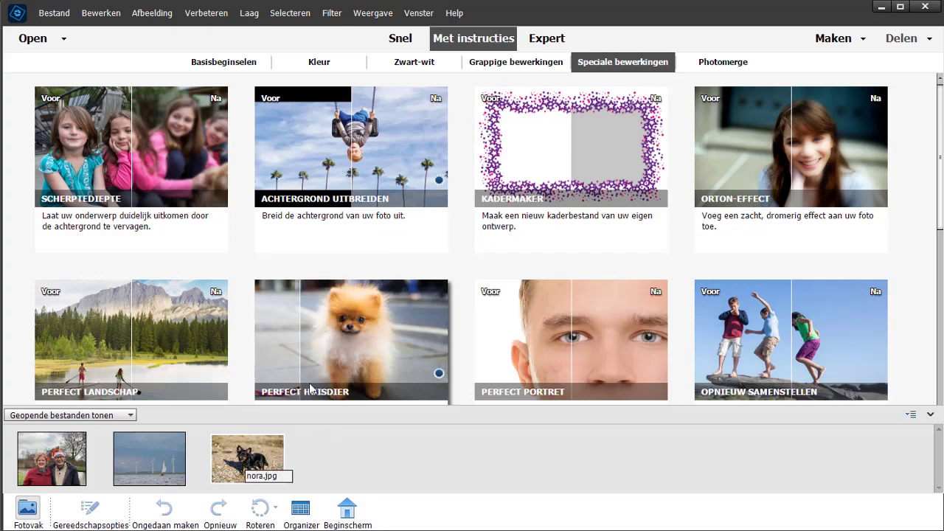
{"action": "left_click", "coordinate": [331, 347]}
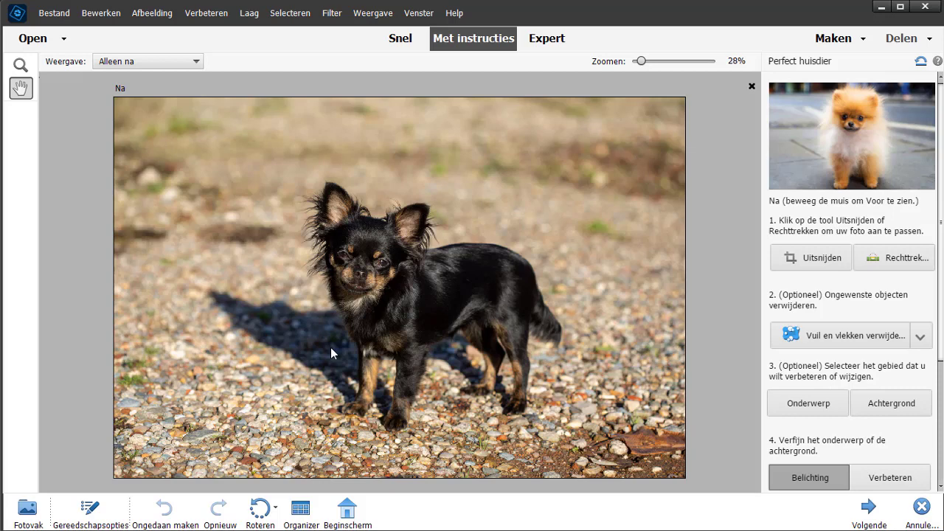
Crop the chihuahua photo tighter by pulling in the top-left corner and right side.
{"action": "left_click", "coordinate": [798, 262]}
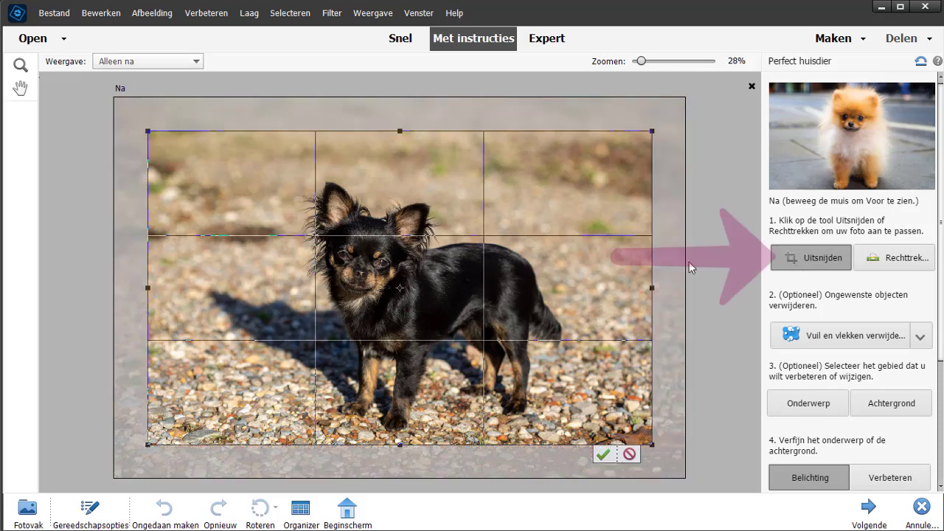
{"action": "left_click_drag", "start_coordinate": [148, 131], "coordinate": [186, 129]}
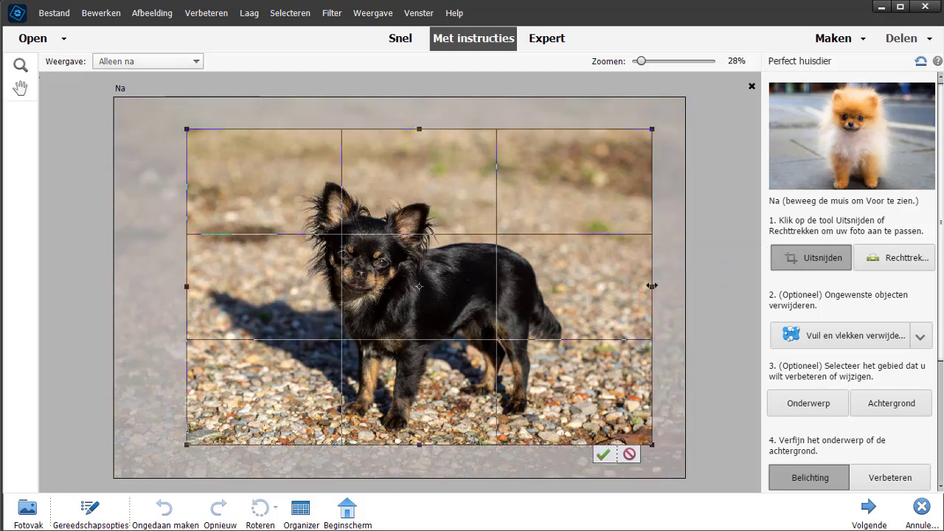
{"action": "left_click_drag", "start_coordinate": [652, 286], "coordinate": [626, 285]}
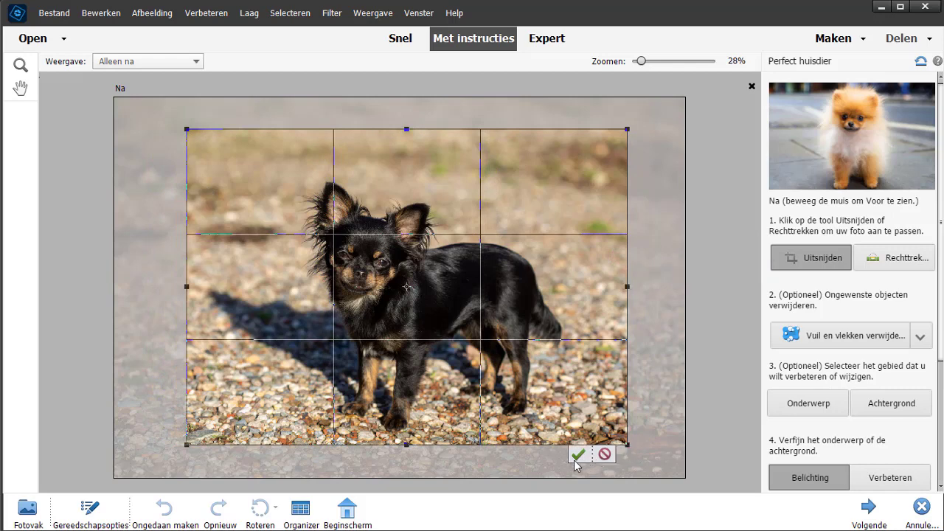
{"action": "left_click", "coordinate": [577, 455]}
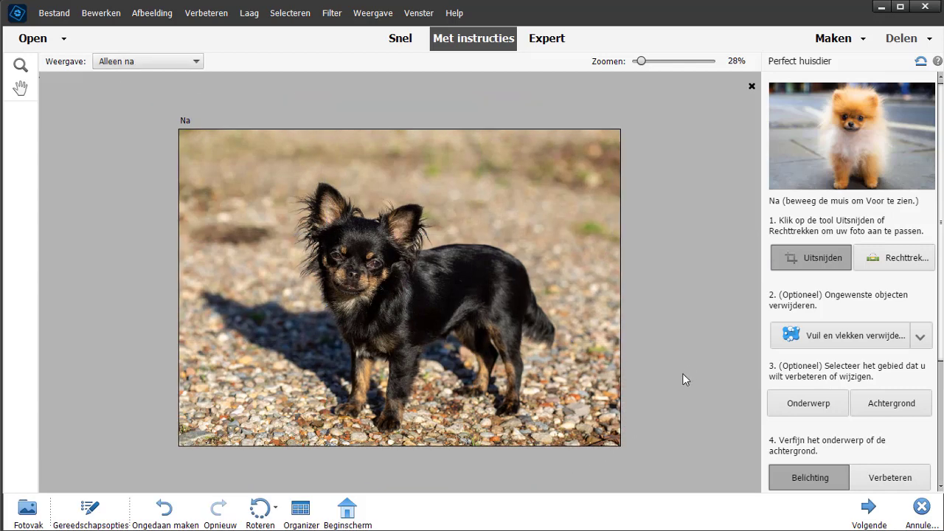
Select the dog with Onderwerp and trim the selection edge near its belly with quick selection.
{"action": "left_click", "coordinate": [820, 340]}
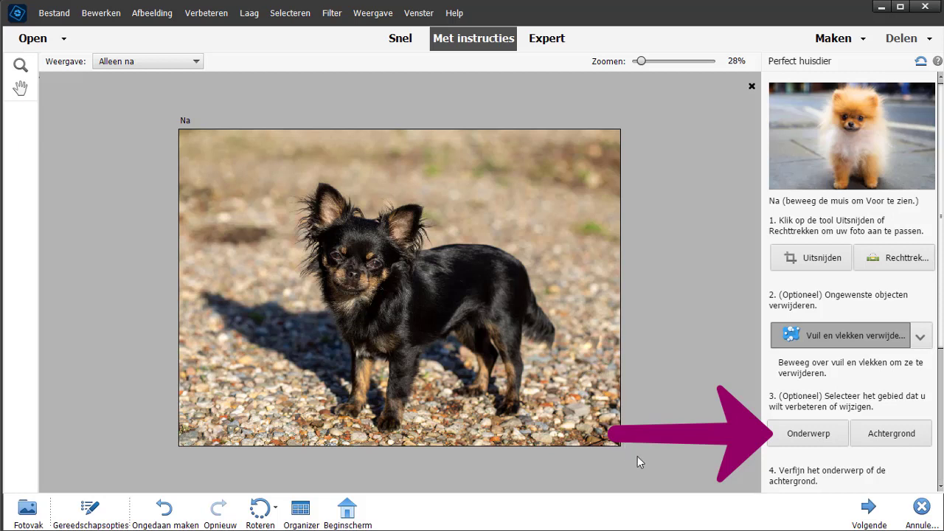
{"action": "left_click", "coordinate": [786, 436]}
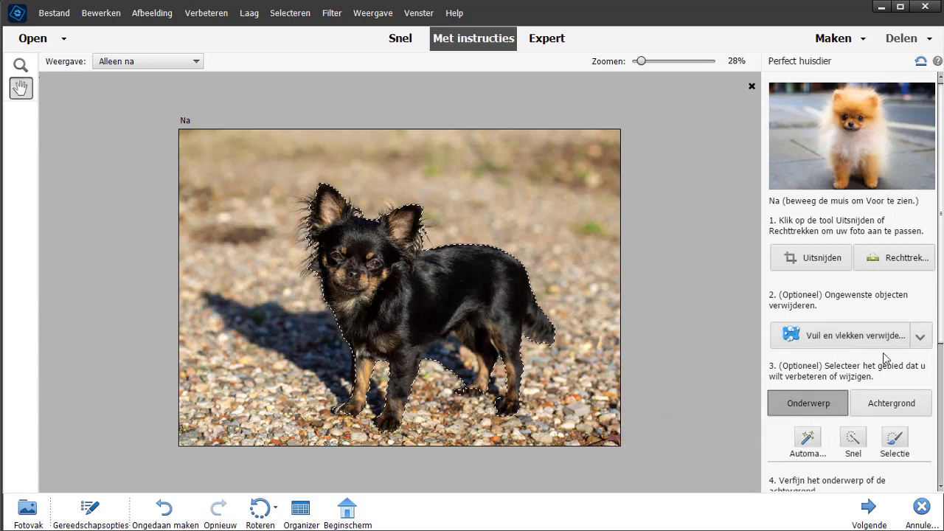
{"action": "scroll", "coordinate": [914, 369], "scroll_direction": "down", "scroll_amount": 3}
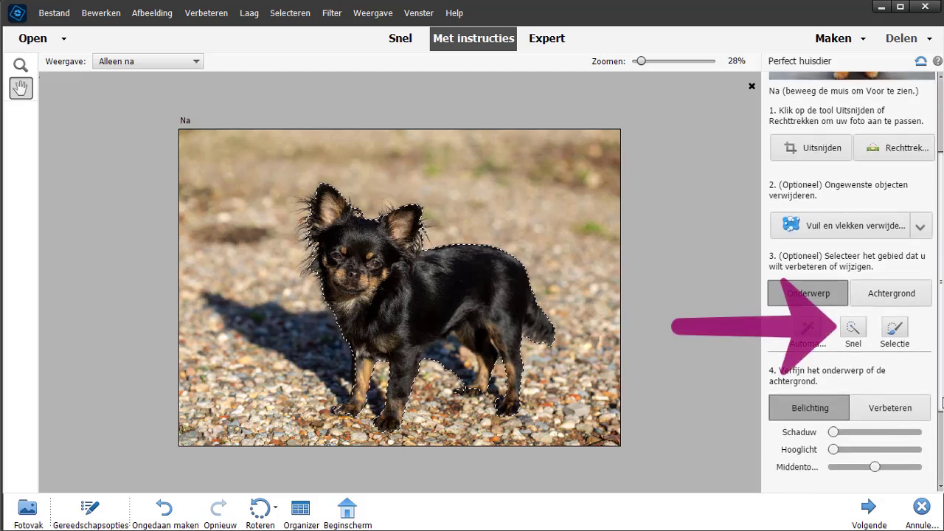
{"action": "left_click", "coordinate": [853, 329]}
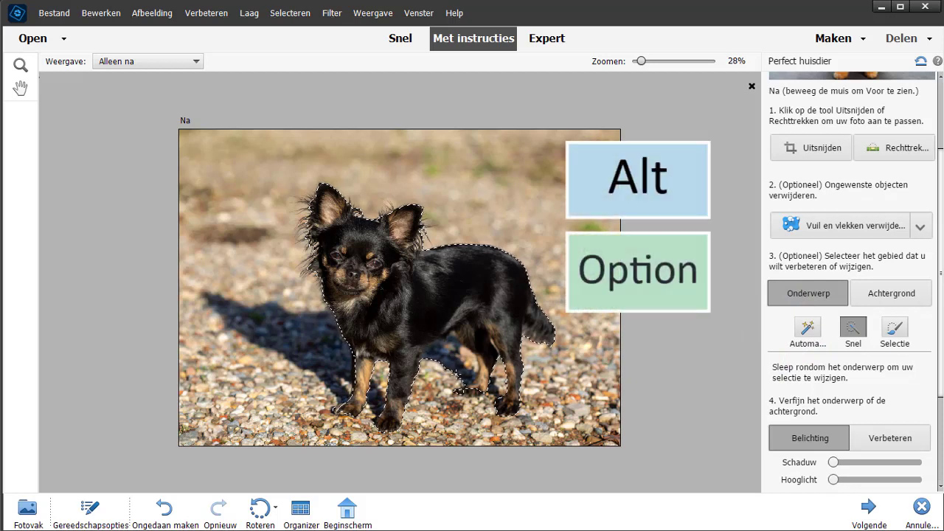
{"action": "left_click_drag", "start_coordinate": [448, 352], "coordinate": [458, 338]}
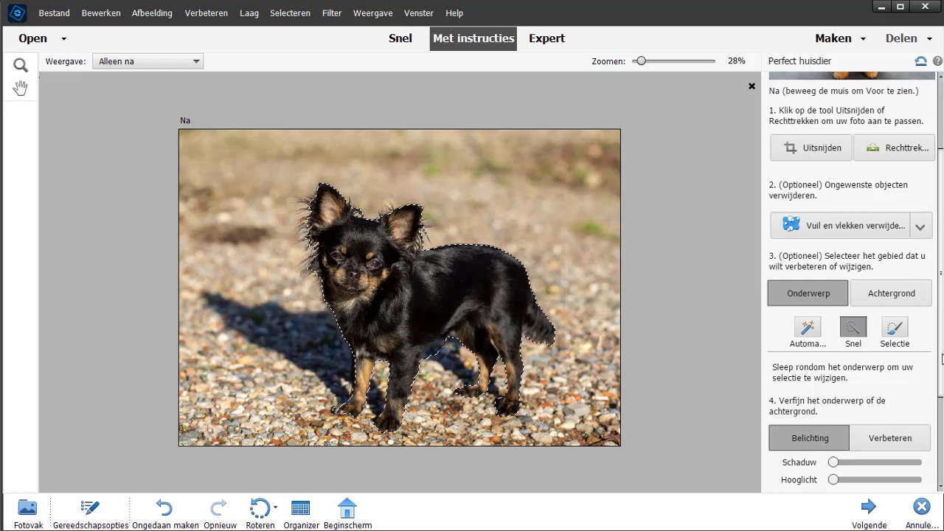
Raise the Belichting Schaduw slider to about 17 to reveal detail in the dark fur.
{"action": "scroll", "coordinate": [937, 361], "scroll_direction": "down", "scroll_amount": 2}
{"action": "scroll", "coordinate": [935, 398], "scroll_direction": "down", "scroll_amount": 1}
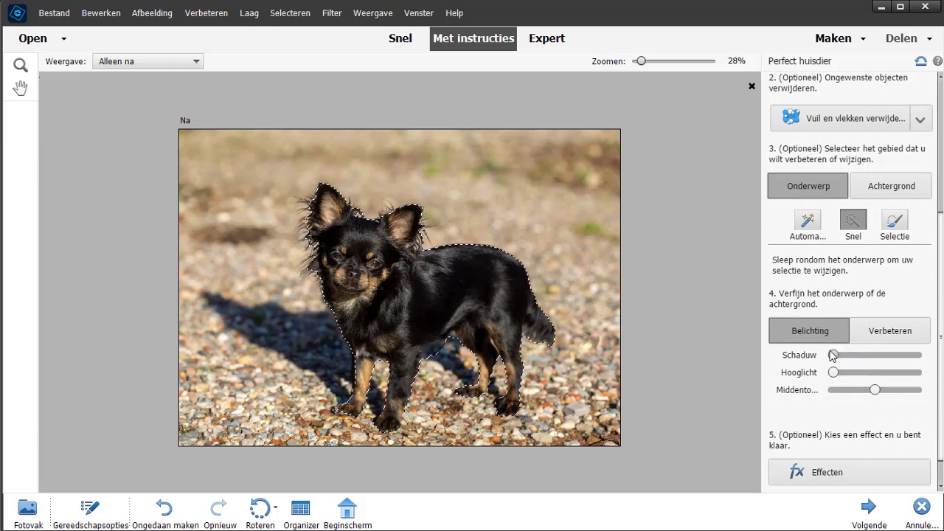
{"action": "left_click_drag", "start_coordinate": [832, 356], "coordinate": [849, 354]}
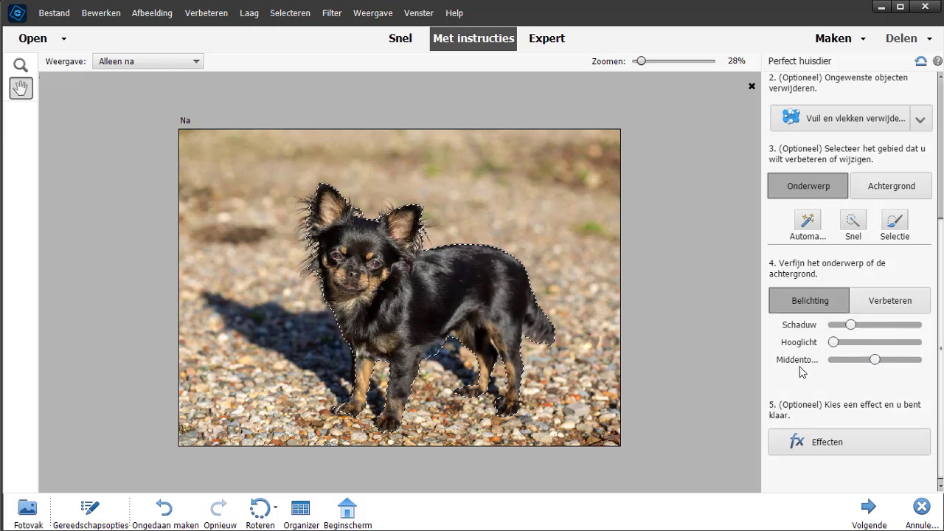
{"action": "left_click", "coordinate": [876, 308]}
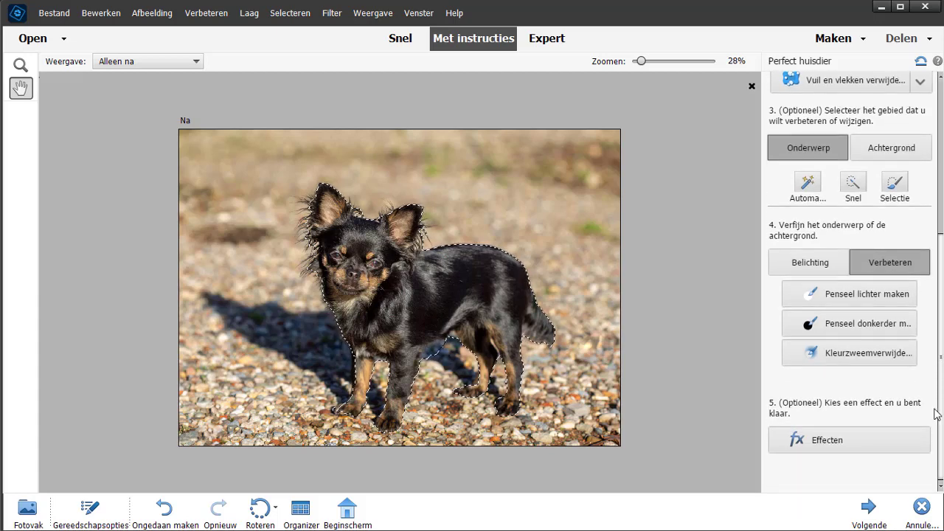
Add a Vignet effect at intensity 78 and finish the Perfect huisdier edit.
{"action": "left_click", "coordinate": [855, 438]}
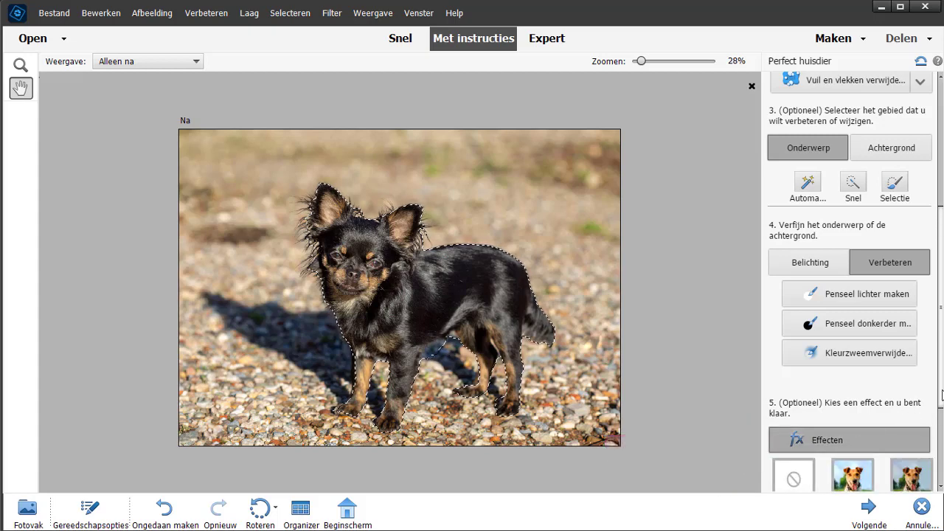
{"action": "scroll", "coordinate": [856, 413], "scroll_direction": "down", "scroll_amount": 5}
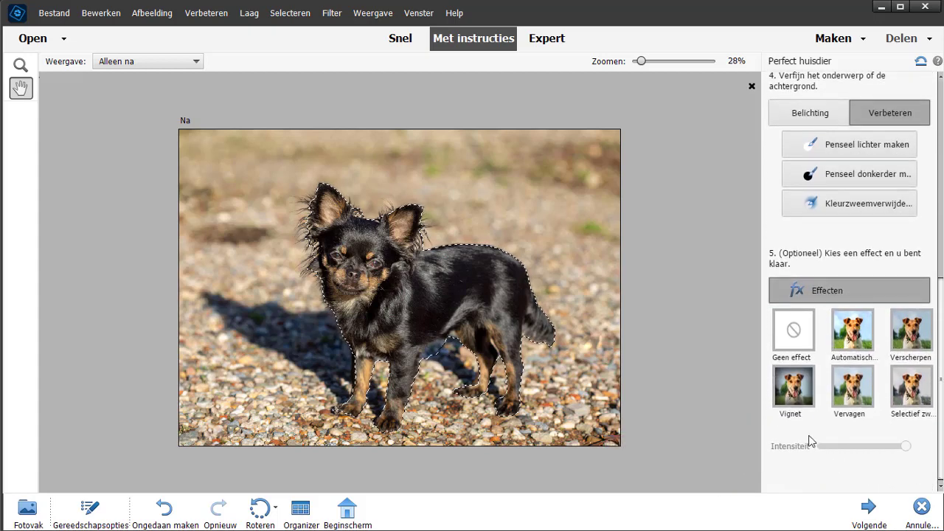
{"action": "left_click", "coordinate": [793, 390]}
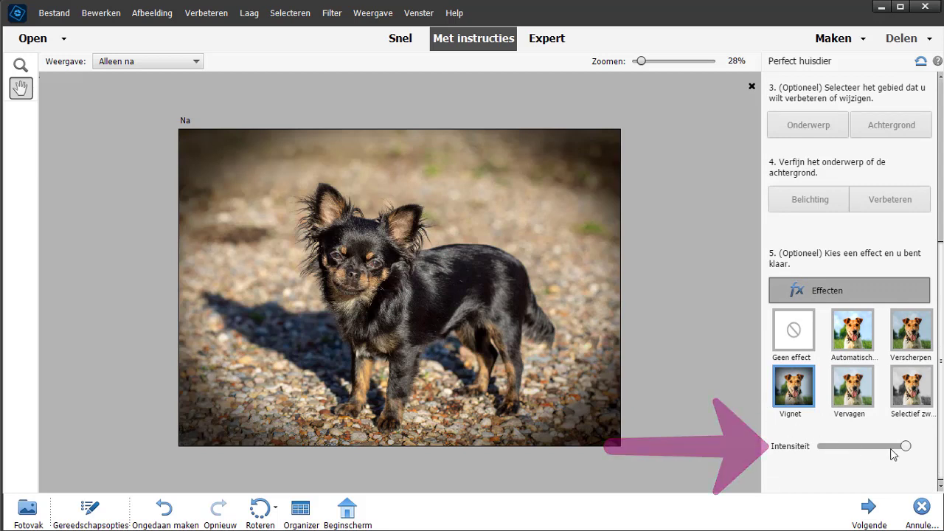
{"action": "left_click_drag", "start_coordinate": [905, 445], "coordinate": [886, 446]}
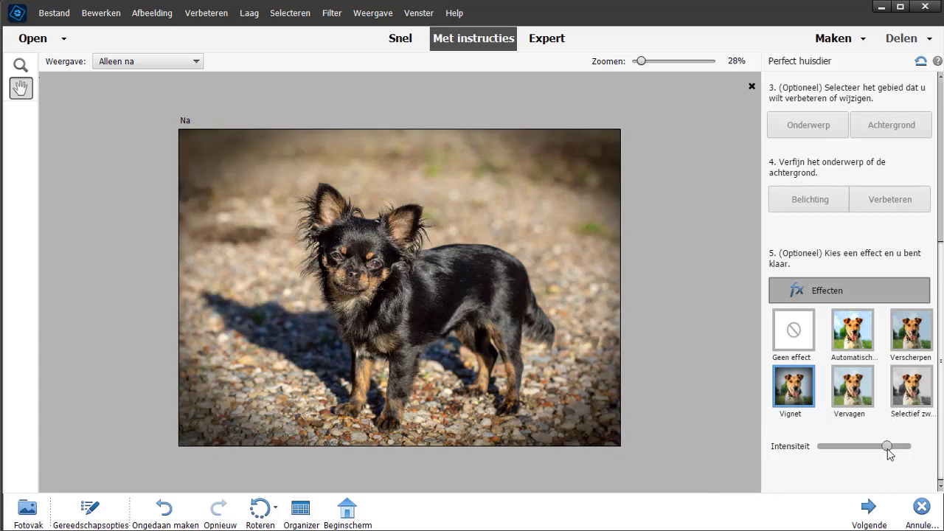
{"action": "left_click", "coordinate": [921, 507]}
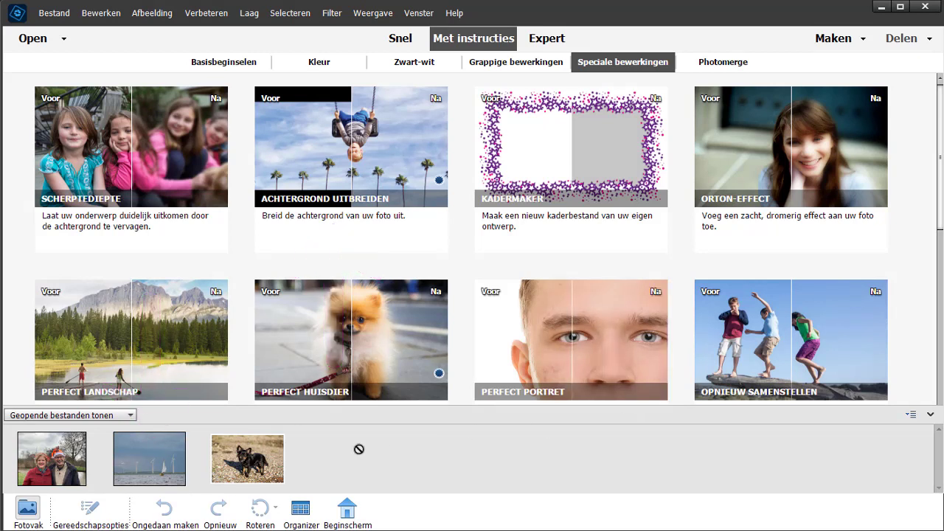
Open the wind-turbine photo in Achtergrond uitbreiden and set the canvas to Facebook-omslag.
{"action": "left_click", "coordinate": [135, 469]}
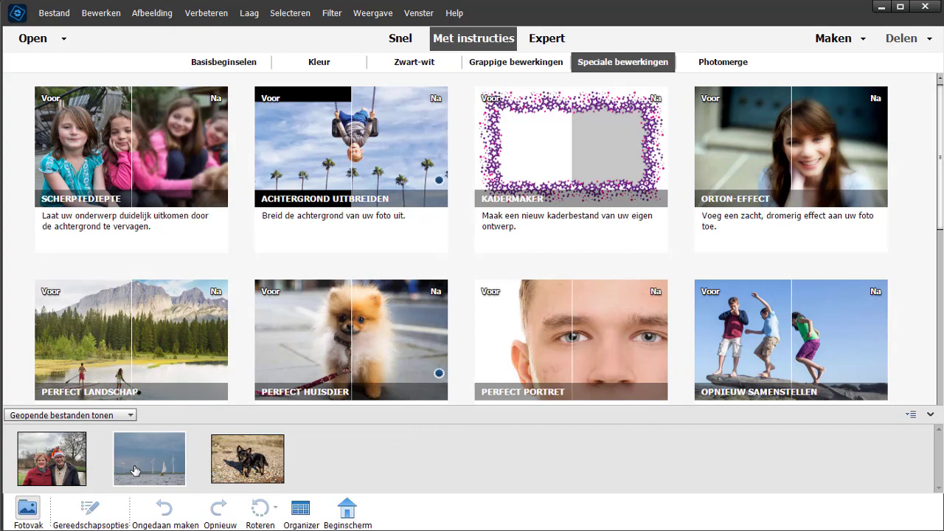
{"action": "left_click", "coordinate": [336, 140]}
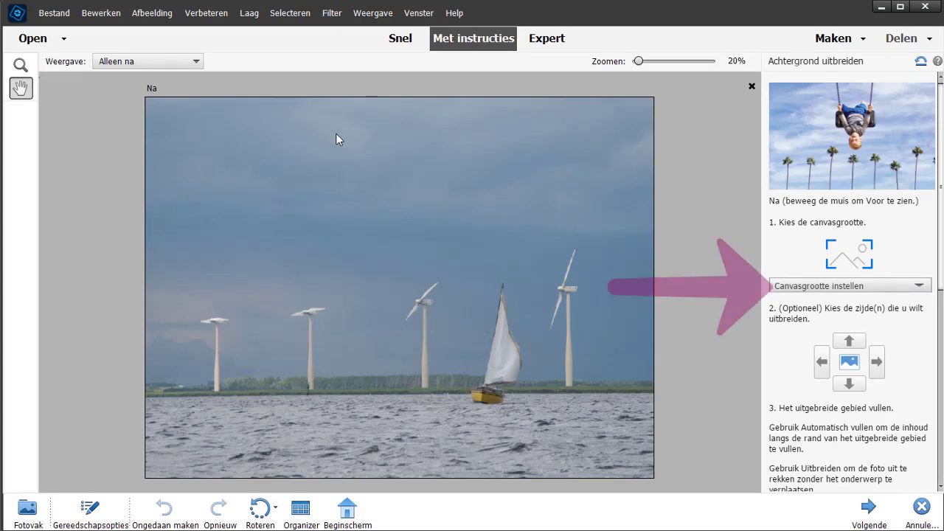
{"action": "left_click", "coordinate": [809, 287]}
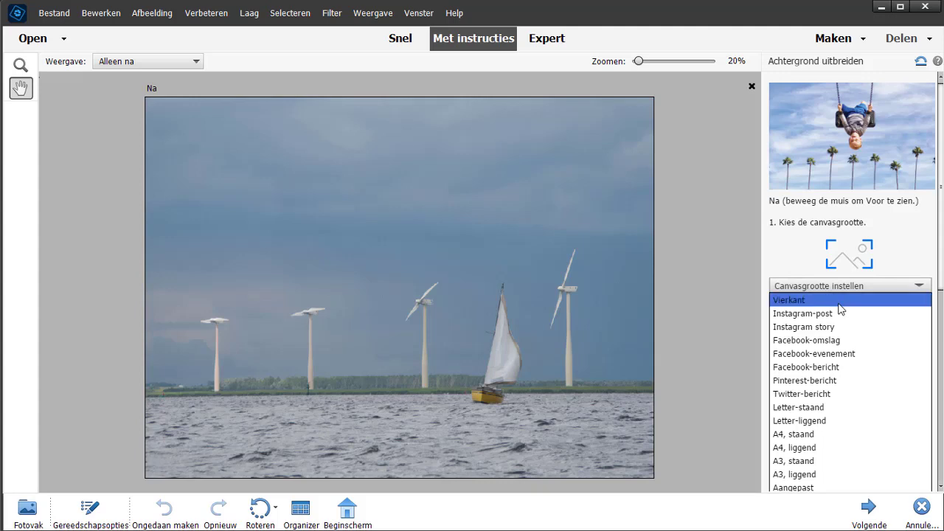
{"action": "left_click", "coordinate": [806, 340]}
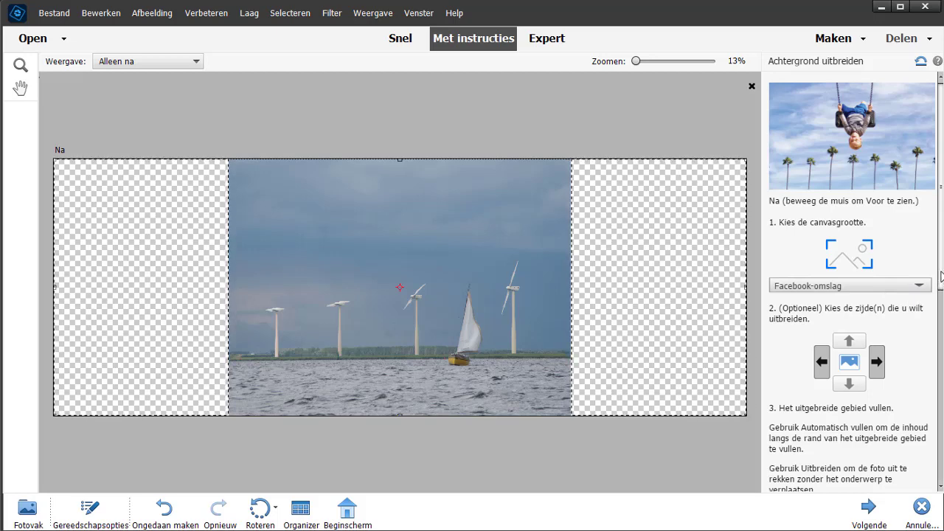
Run Automatisch vullen to fill the empty canvas sides with sky and water.
{"action": "left_click_drag", "start_coordinate": [941, 277], "coordinate": [920, 394]}
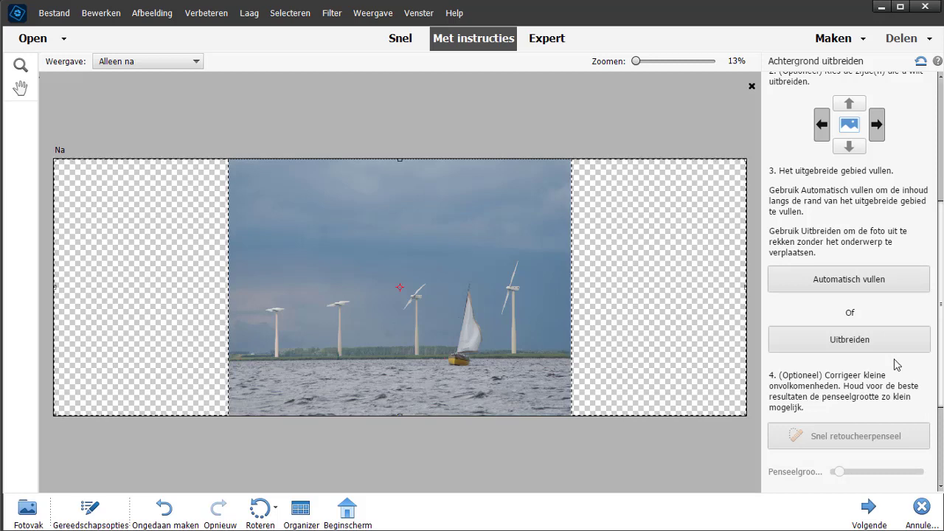
{"action": "left_click", "coordinate": [867, 285]}
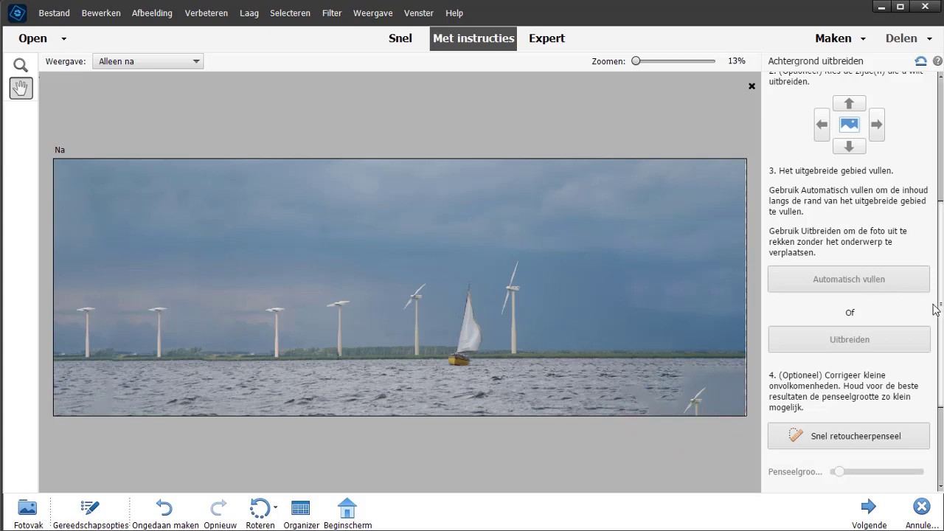
{"action": "left_click_drag", "start_coordinate": [941, 313], "coordinate": [940, 390]}
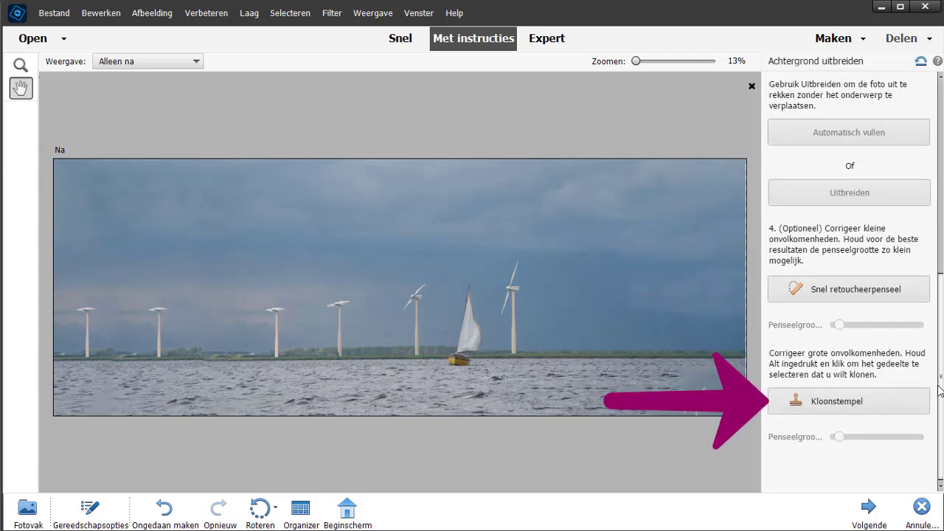
Clone water over the stray turbine fragment, then reset the edit to the original photo.
{"action": "left_click", "coordinate": [859, 409]}
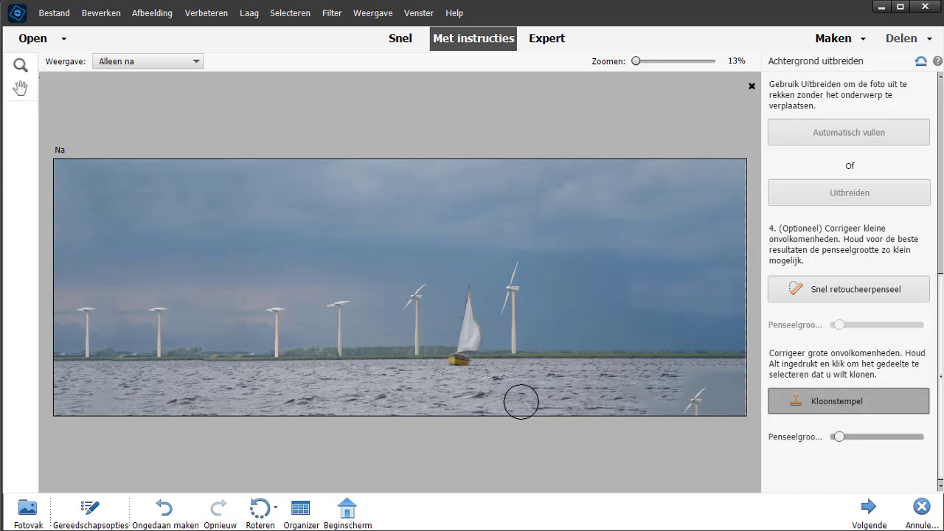
{"action": "left_click", "coordinate": [627, 395], "text": "alt"}
{"action": "mouse_move", "coordinate": [696, 405]}
{"action": "left_mouse_down"}
{"action": "mouse_move", "coordinate": [710, 387]}
{"action": "mouse_move", "coordinate": [737, 381]}
{"action": "left_mouse_up"}
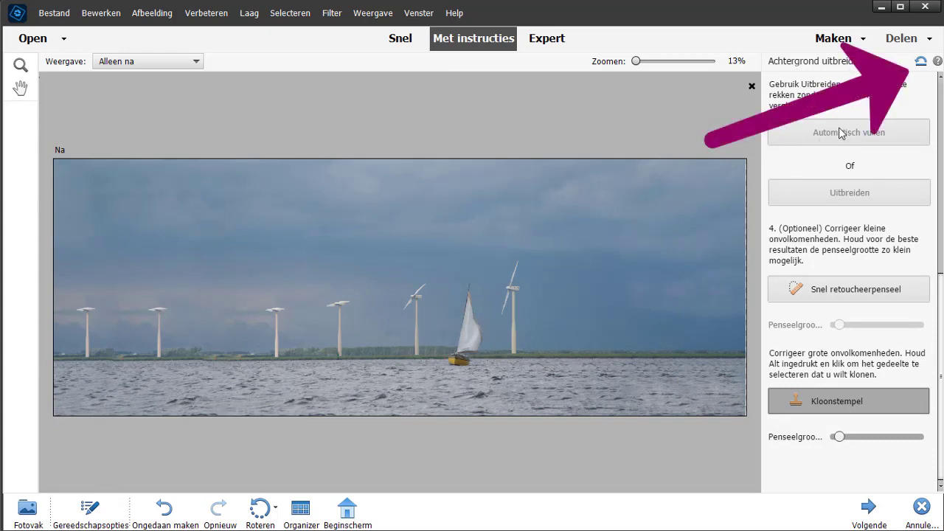
{"action": "left_click", "coordinate": [920, 65]}
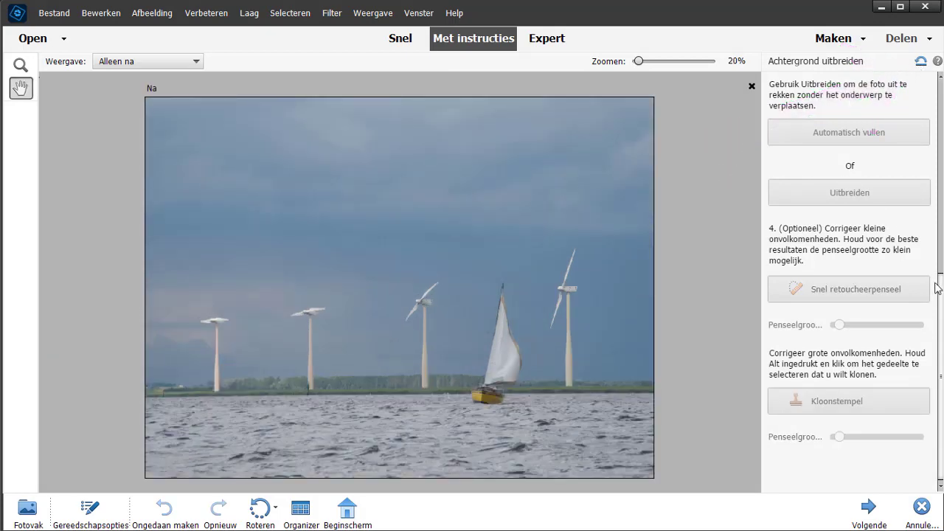
Set the canvas to Facebook-omslag and stretch the photo into the new space with Uitbreiden.
{"action": "left_click_drag", "start_coordinate": [940, 290], "coordinate": [913, 116]}
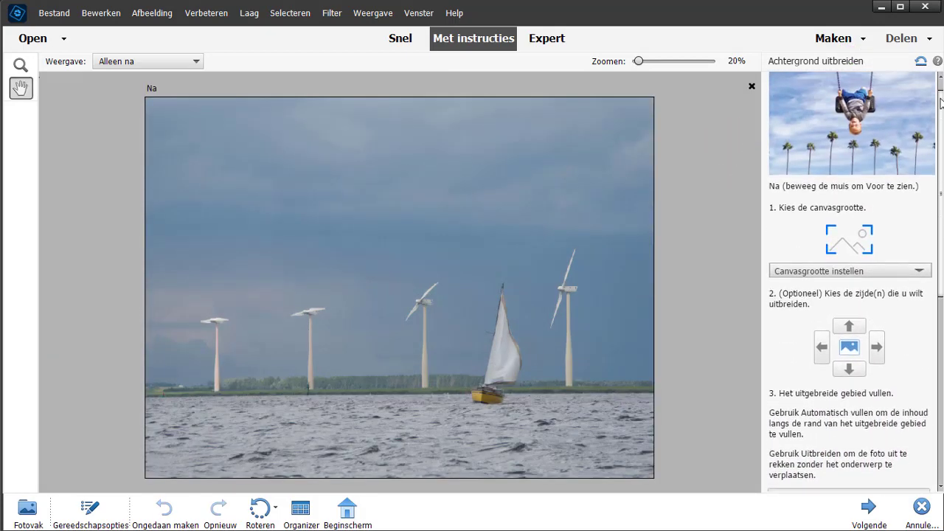
{"action": "left_click", "coordinate": [846, 287]}
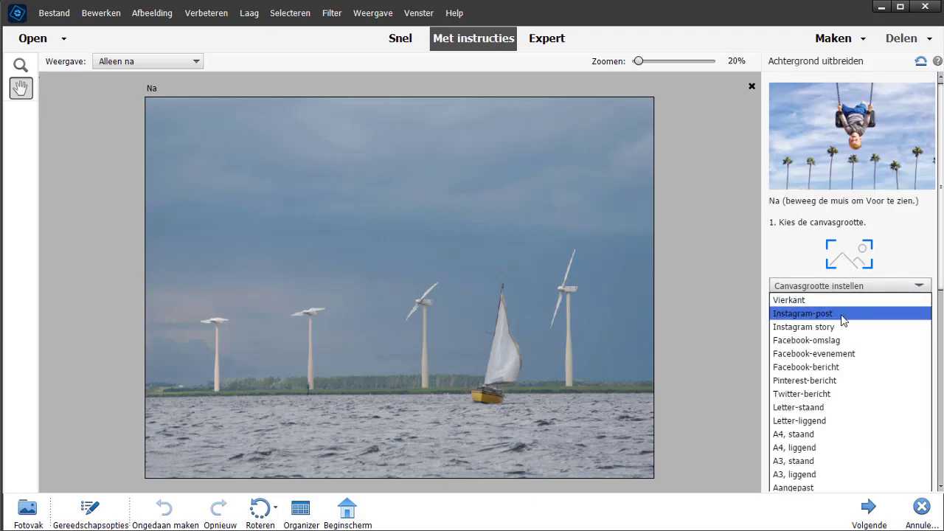
{"action": "left_click", "coordinate": [853, 341]}
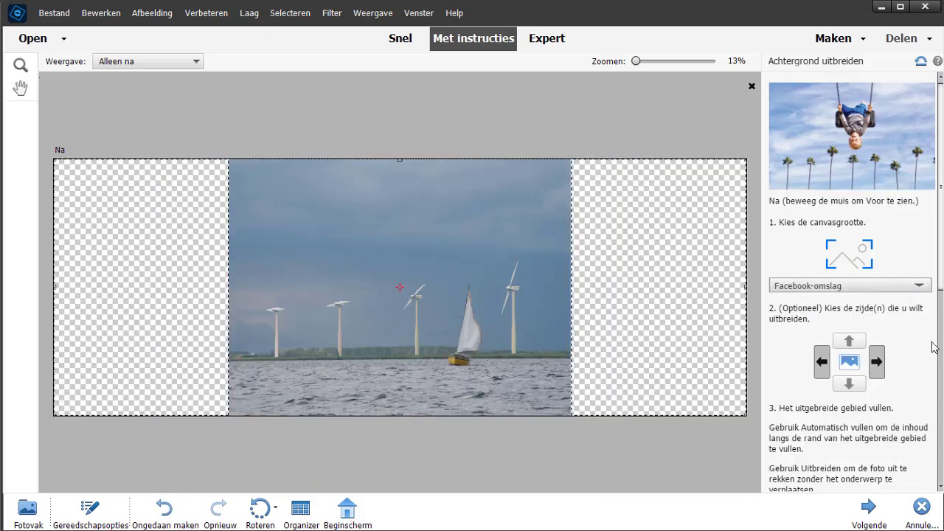
{"action": "scroll", "coordinate": [941, 292], "scroll_direction": "down", "scroll_amount": 2}
{"action": "scroll", "coordinate": [941, 292], "scroll_direction": "down", "scroll_amount": 2}
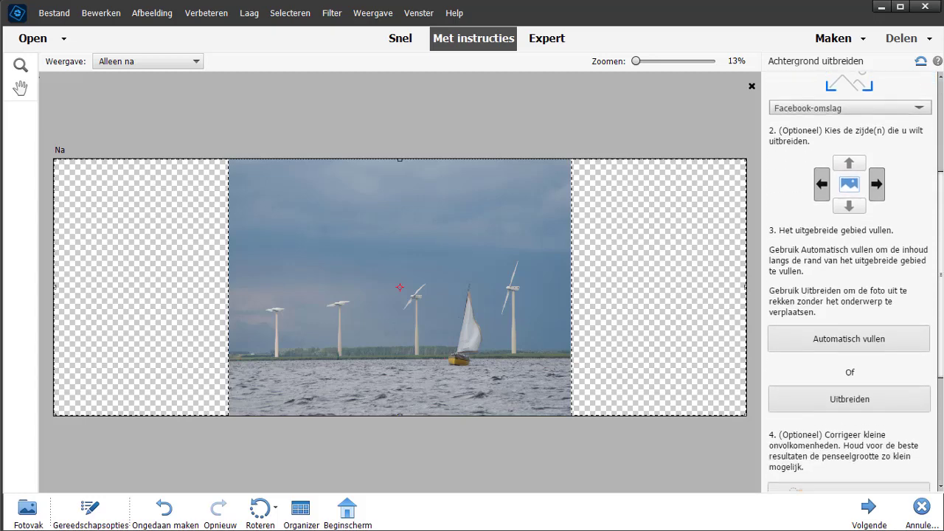
{"action": "scroll", "coordinate": [940, 292], "scroll_direction": "down", "scroll_amount": 2}
{"action": "left_click", "coordinate": [843, 319]}
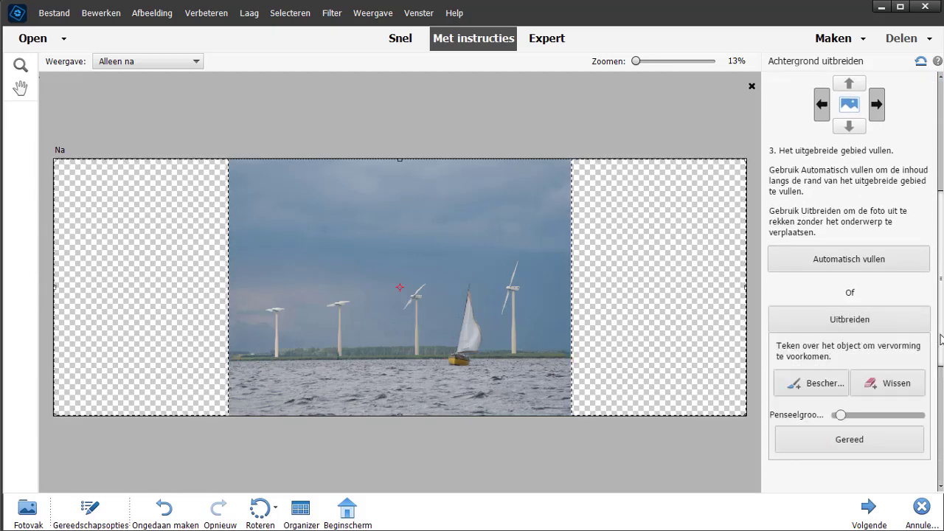
{"action": "scroll", "coordinate": [939, 382], "scroll_direction": "down", "scroll_amount": 2}
Paint protection over the five wind turbines and the sailboat with the Bescherm brush.
{"action": "left_click", "coordinate": [824, 285]}
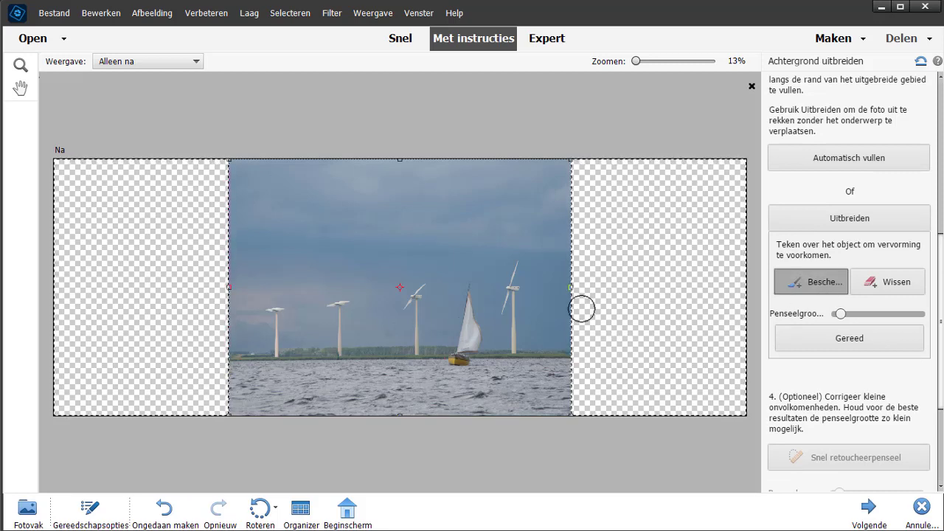
{"action": "left_click_drag", "start_coordinate": [510, 264], "coordinate": [514, 348]}
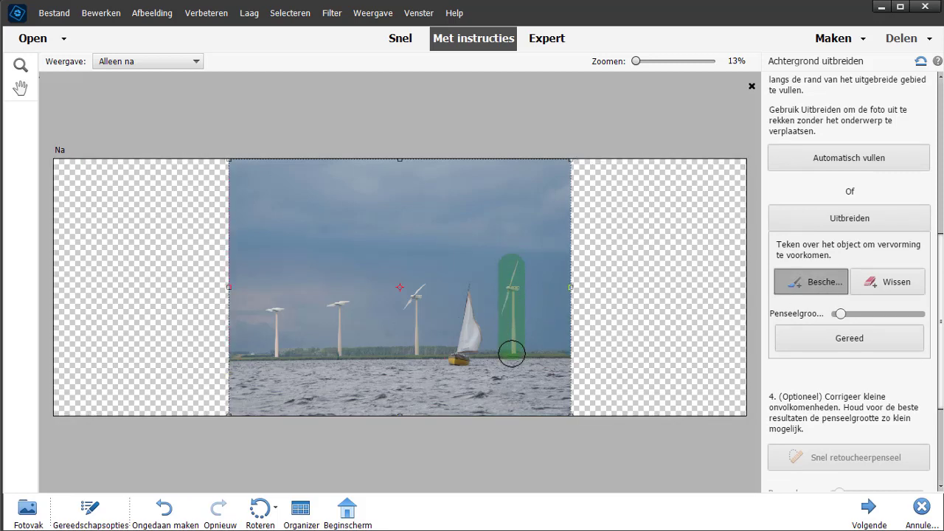
{"action": "left_click_drag", "start_coordinate": [472, 289], "coordinate": [478, 338]}
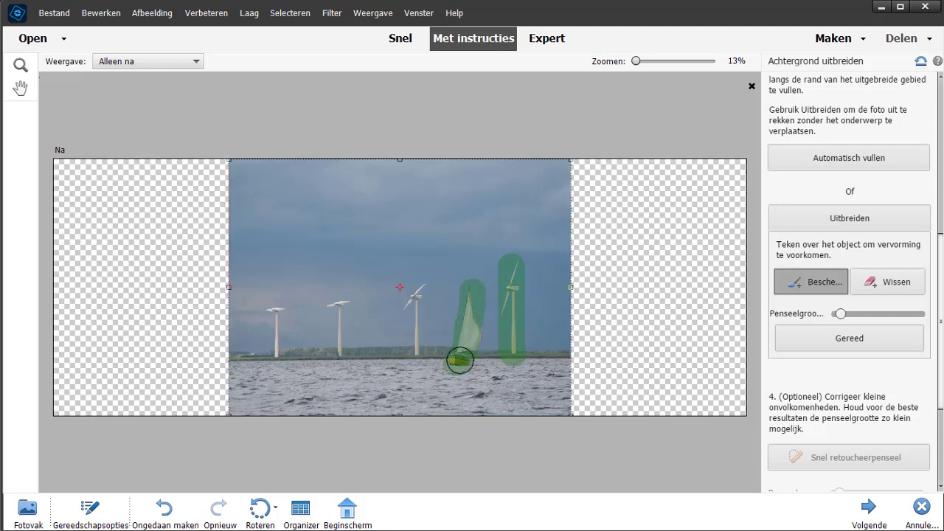
{"action": "left_click_drag", "start_coordinate": [417, 278], "coordinate": [409, 356]}
{"action": "left_click_drag", "start_coordinate": [337, 308], "coordinate": [337, 362]}
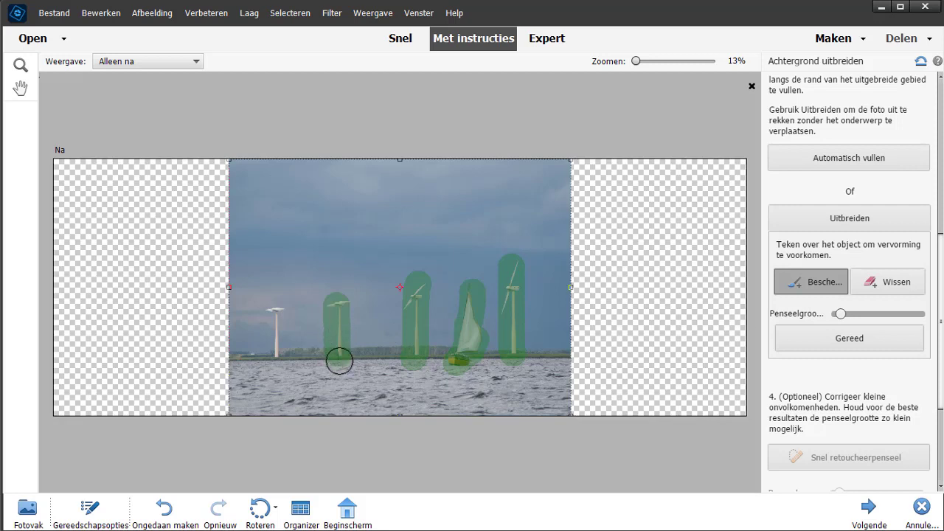
{"action": "left_click_drag", "start_coordinate": [271, 308], "coordinate": [275, 362]}
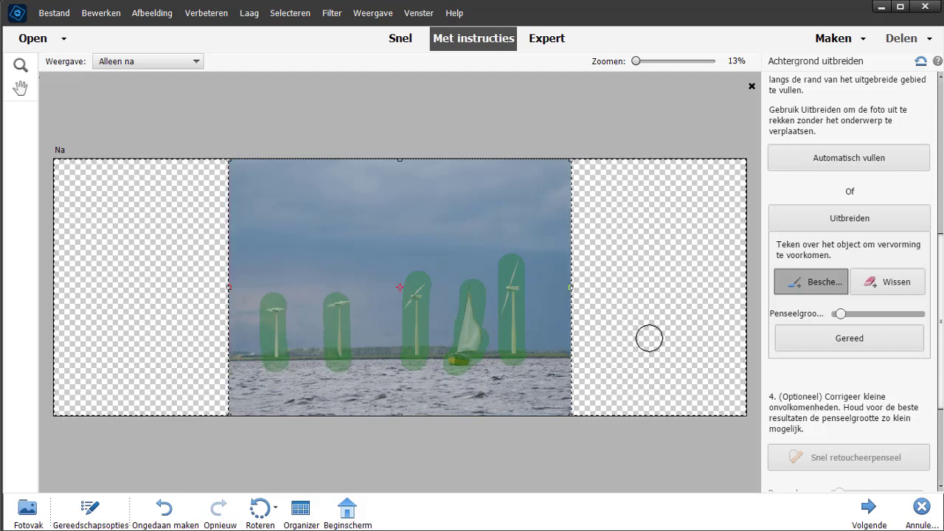
Apply the stretch to the wind-turbine photo and return to the Speciale bewerkingen gallery.
{"action": "left_click", "coordinate": [796, 338]}
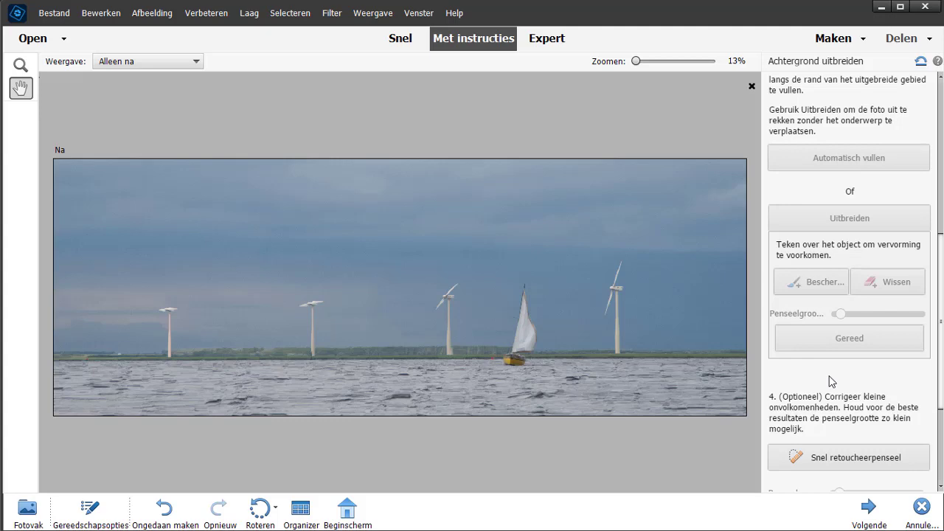
{"action": "left_click", "coordinate": [922, 507]}
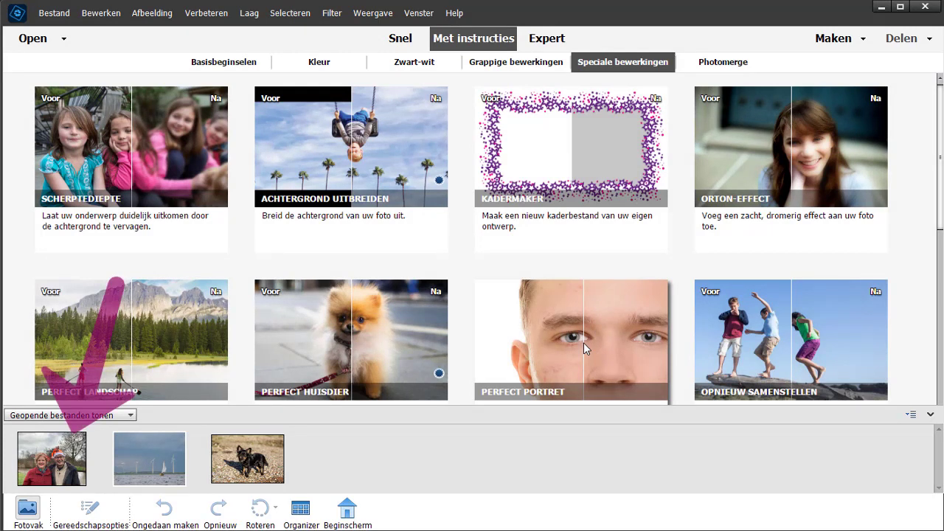
Open kerstfilm.jpg in Extend Background, try the Facebook-omslag size, then reset the photo.
{"action": "left_click", "coordinate": [57, 463]}
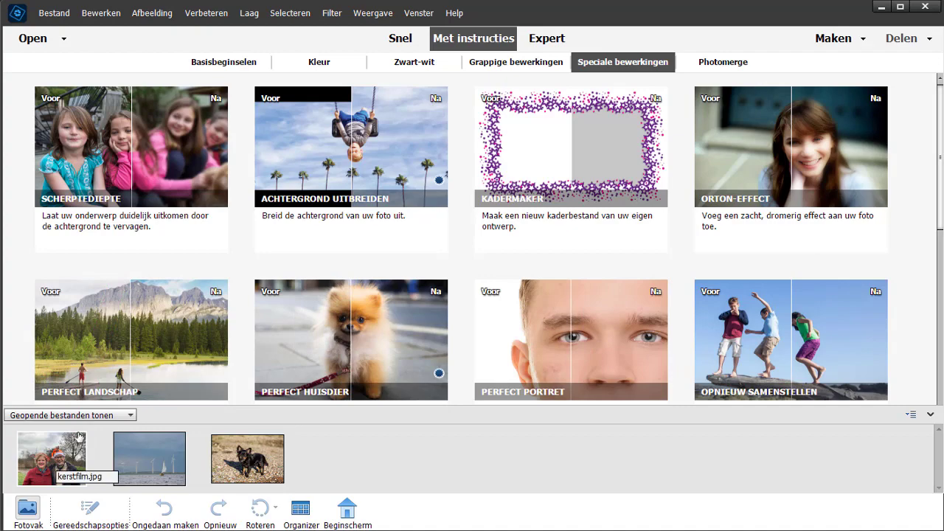
{"action": "left_click", "coordinate": [359, 152]}
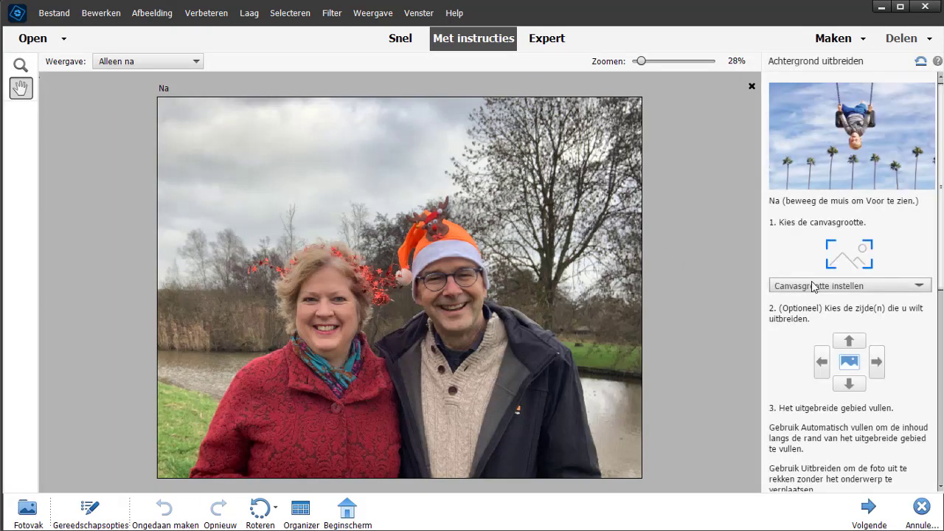
{"action": "left_click", "coordinate": [816, 285]}
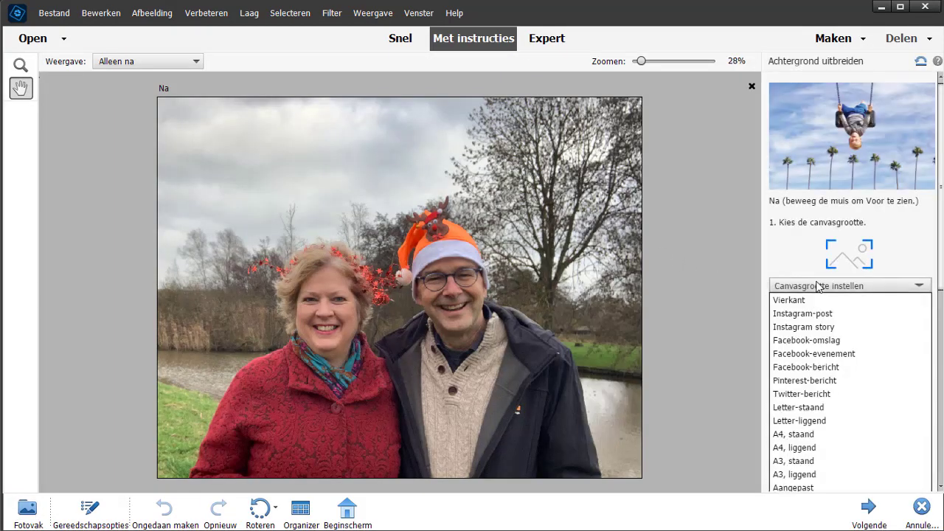
{"action": "left_click", "coordinate": [817, 340]}
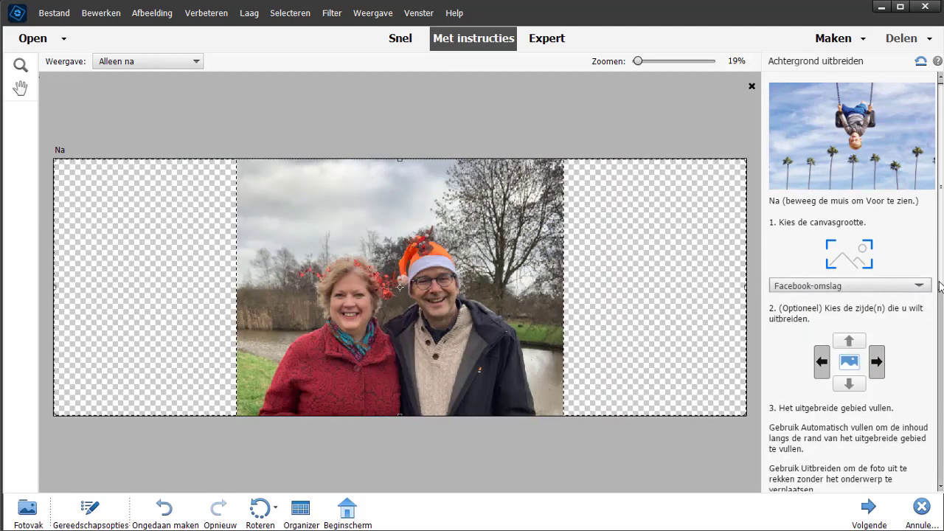
{"action": "scroll", "coordinate": [941, 338], "scroll_direction": "down", "scroll_amount": 3}
{"action": "scroll", "coordinate": [941, 337], "scroll_direction": "down", "scroll_amount": 3}
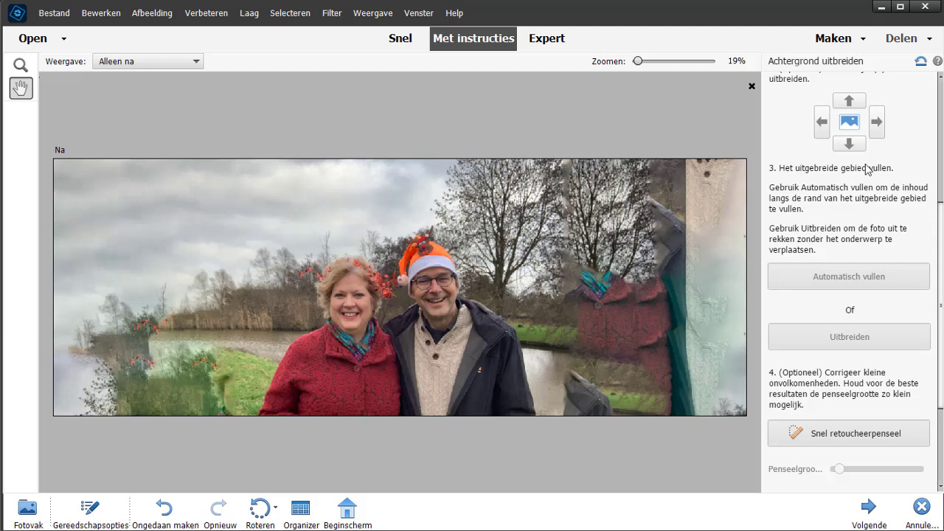
{"action": "left_click", "coordinate": [918, 64]}
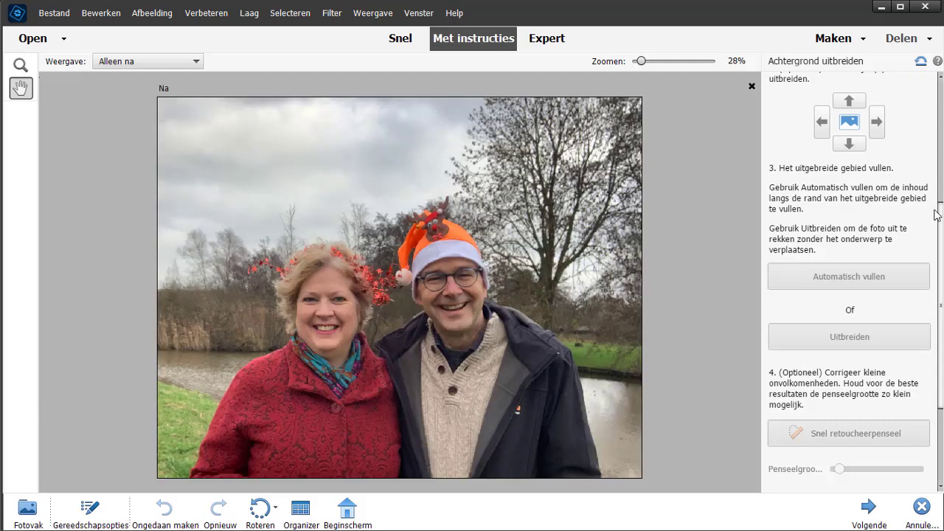
Widen the couple photo to Facebook-omslag with Uitbreiden and paint Bescherm over both people.
{"action": "scroll", "coordinate": [941, 231], "scroll_direction": "up", "scroll_amount": 4}
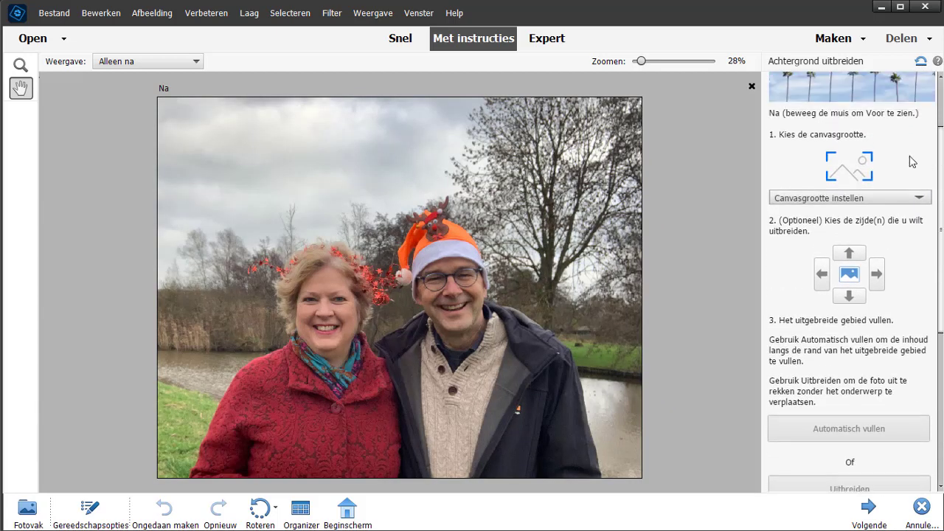
{"action": "left_click", "coordinate": [857, 198]}
{"action": "left_click", "coordinate": [848, 253]}
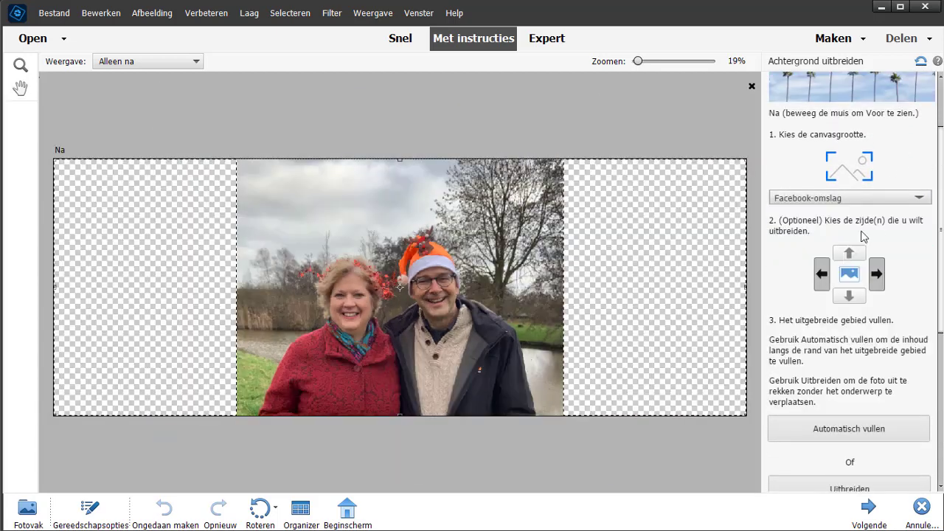
{"action": "scroll", "coordinate": [941, 203], "scroll_direction": "down", "scroll_amount": 2}
{"action": "scroll", "coordinate": [937, 243], "scroll_direction": "down", "scroll_amount": 2}
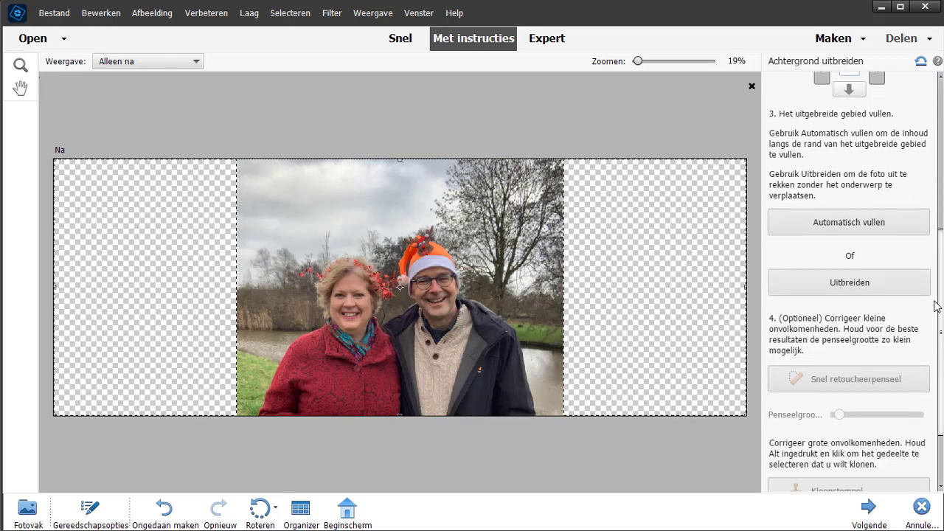
{"action": "left_click", "coordinate": [871, 288]}
{"action": "left_click", "coordinate": [819, 345]}
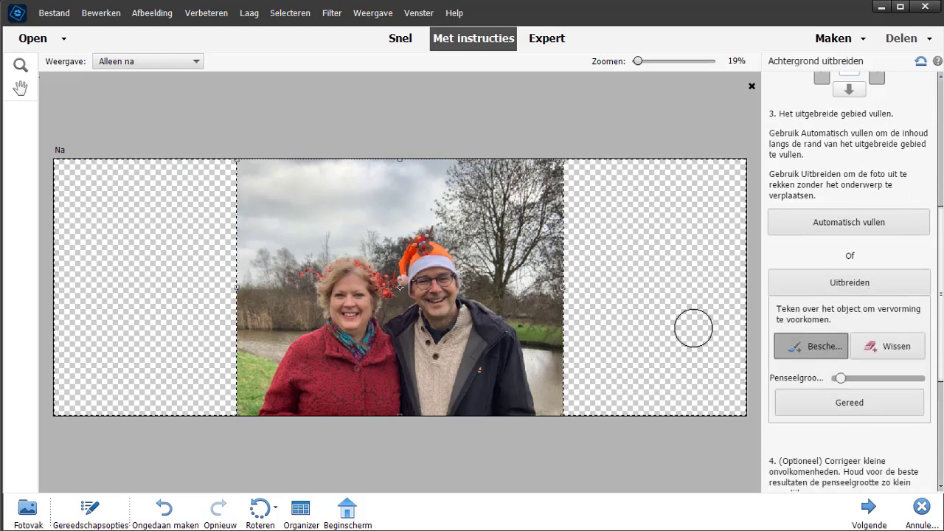
{"action": "mouse_move", "coordinate": [313, 277]}
{"action": "left_mouse_down"}
{"action": "mouse_move", "coordinate": [399, 287]}
{"action": "mouse_move", "coordinate": [524, 410]}
{"action": "mouse_move", "coordinate": [327, 405]}
{"action": "mouse_move", "coordinate": [388, 332]}
{"action": "mouse_move", "coordinate": [374, 396]}
{"action": "mouse_move", "coordinate": [424, 317]}
{"action": "mouse_move", "coordinate": [438, 399]}
{"action": "mouse_move", "coordinate": [485, 378]}
{"action": "left_mouse_up"}
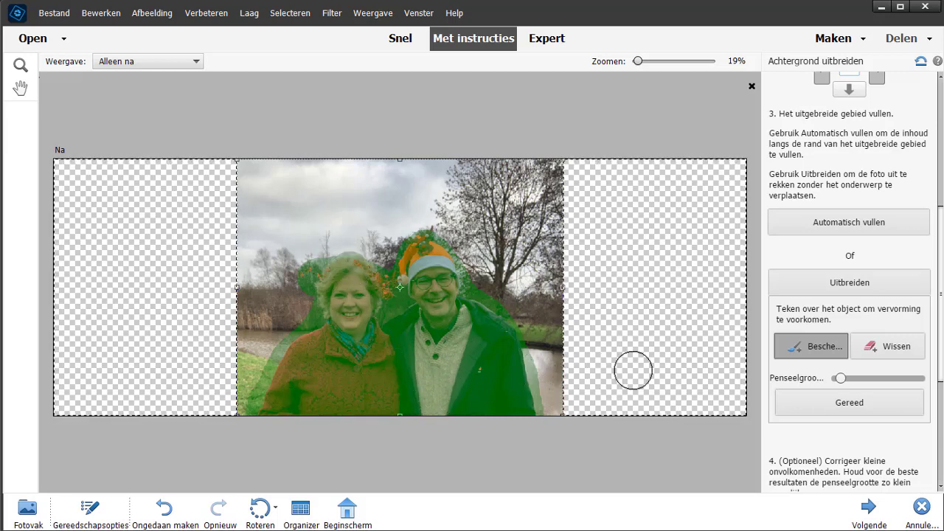
Apply the Uitbreiden stretch so the couple photo fills the Facebook cover width.
{"action": "left_click", "coordinate": [839, 404]}
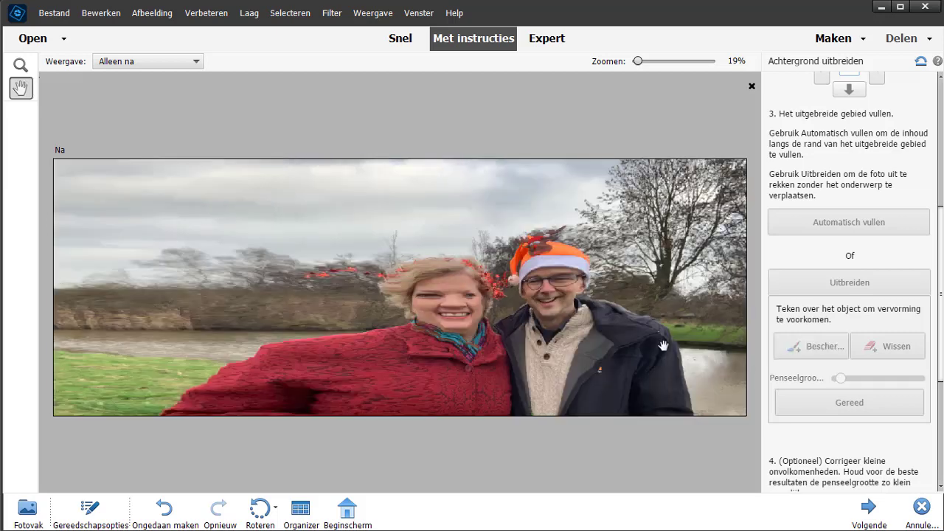